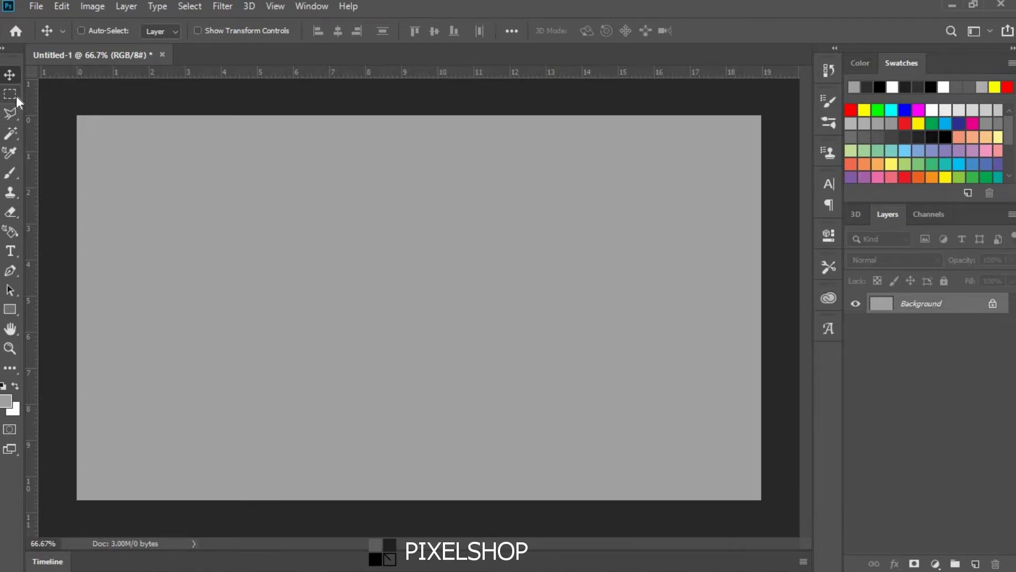
Step: Activate the Rectangular Marquee Tool and show its marquee shape flyout
left_click(10, 95)
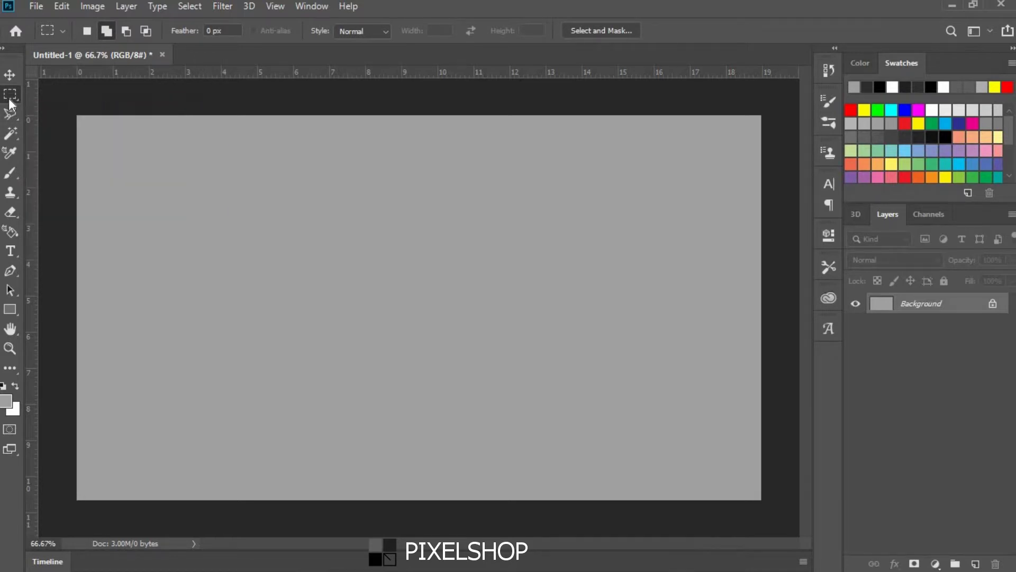
right_click(9, 100)
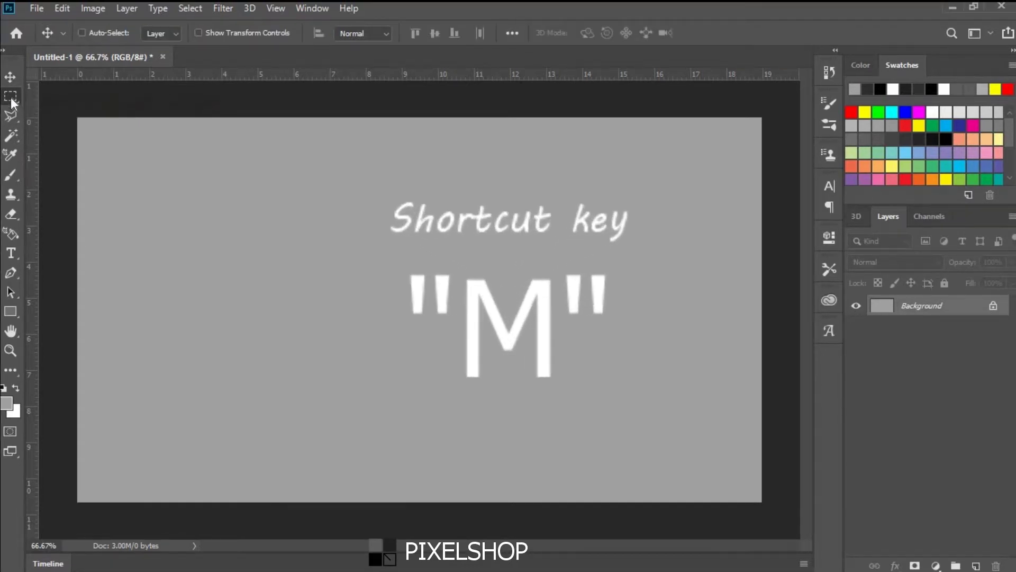
key("m")
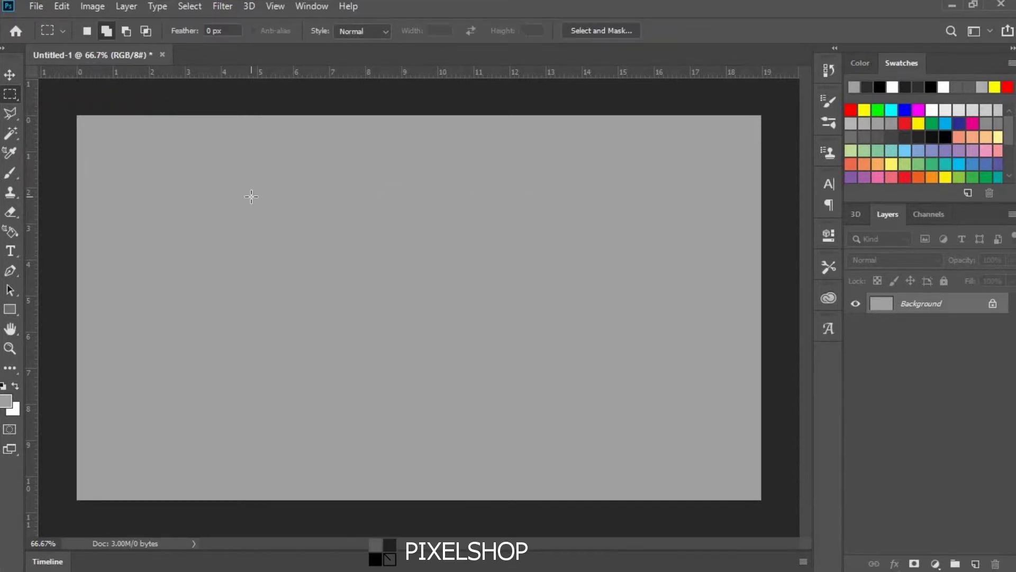
left_click_drag(250, 196, 421, 331)
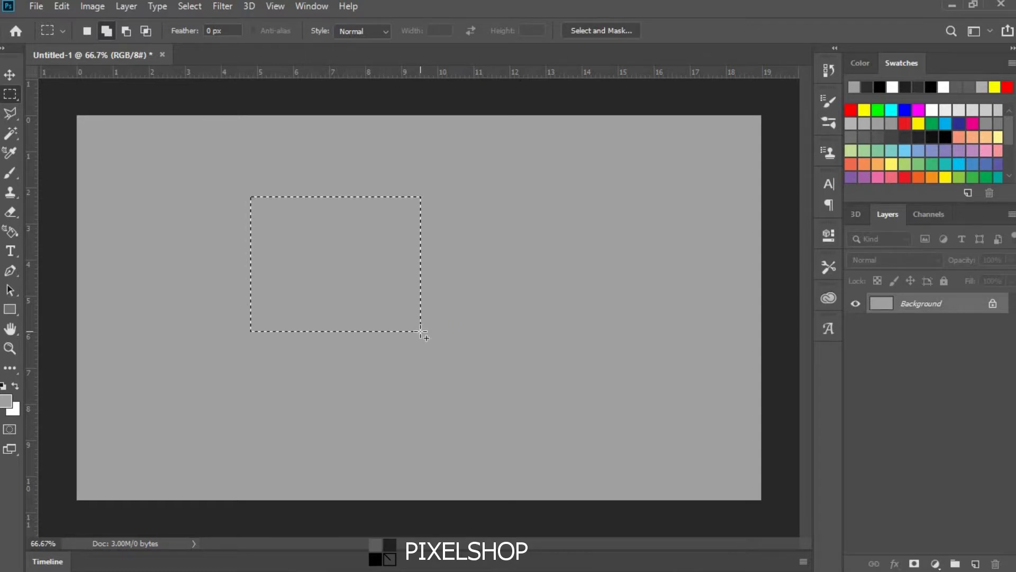
left_click(423, 334)
right_click(9, 94)
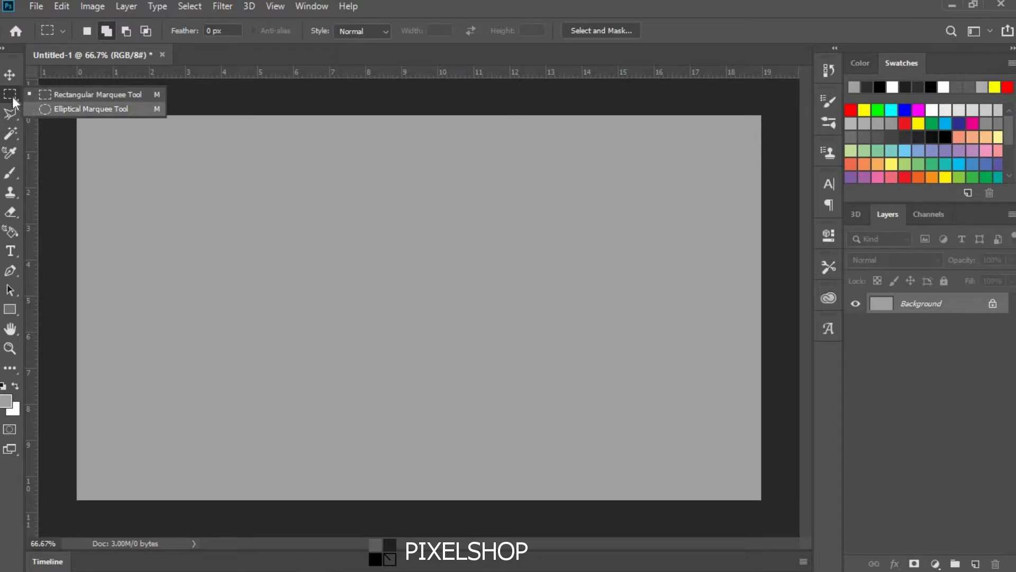
left_click(9, 96)
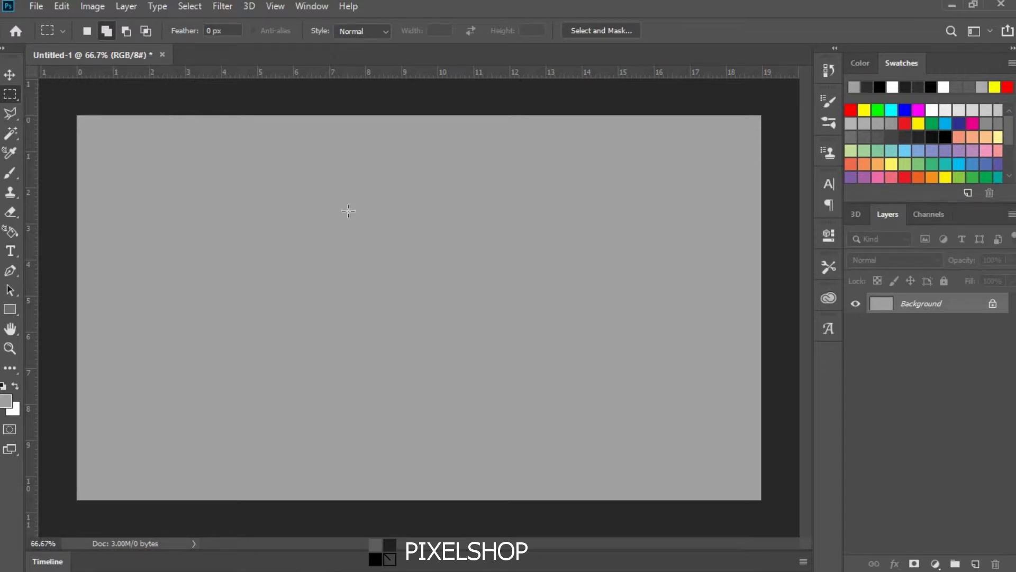
Step: Fill an upper-middle rectangular selection with blue, then select a rectangle on the left
right_click(10, 97)
left_click(61, 100)
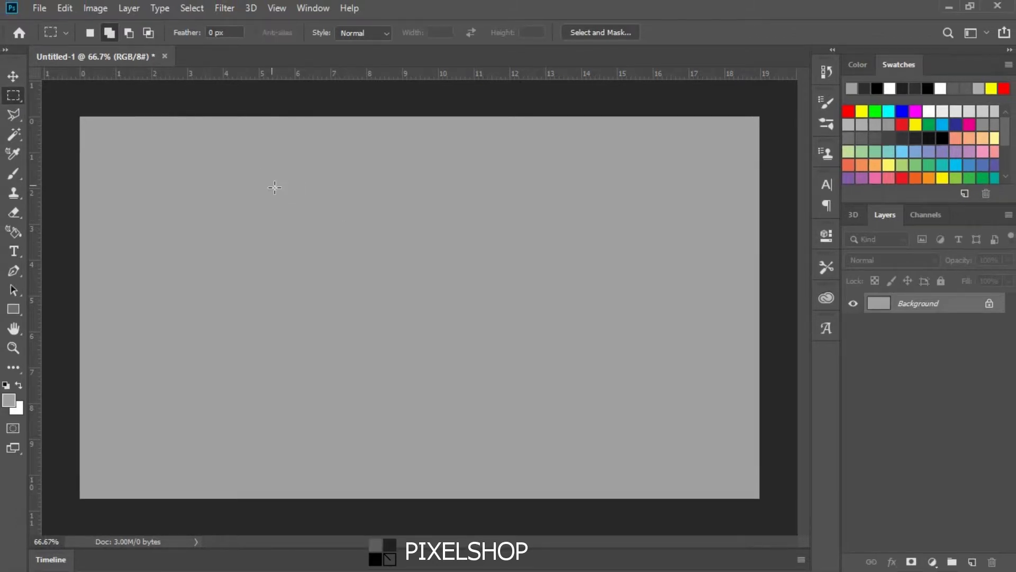
left_click_drag(283, 186, 473, 346)
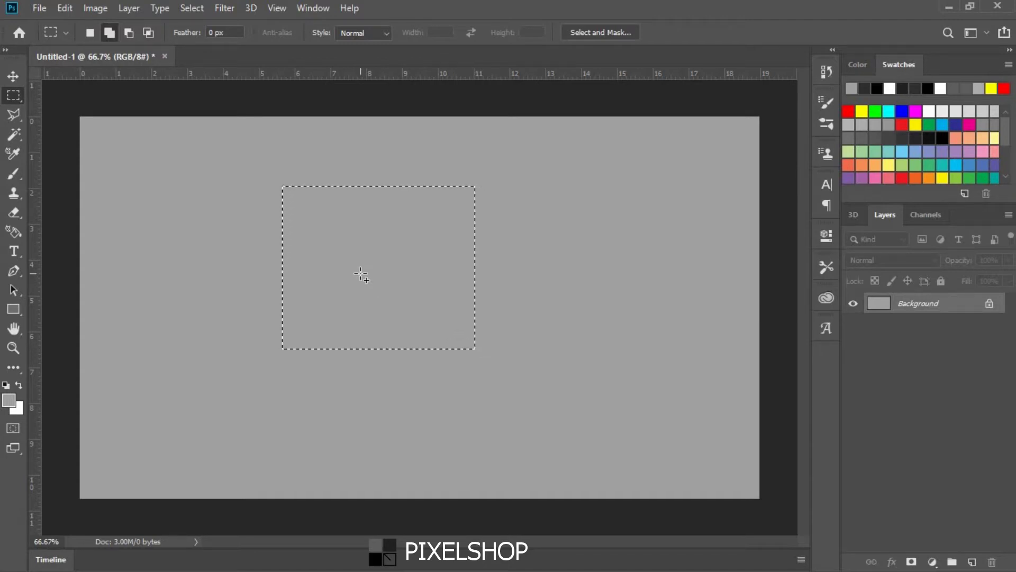
key("alt+BackSpace")
key("alt+BackSpace")
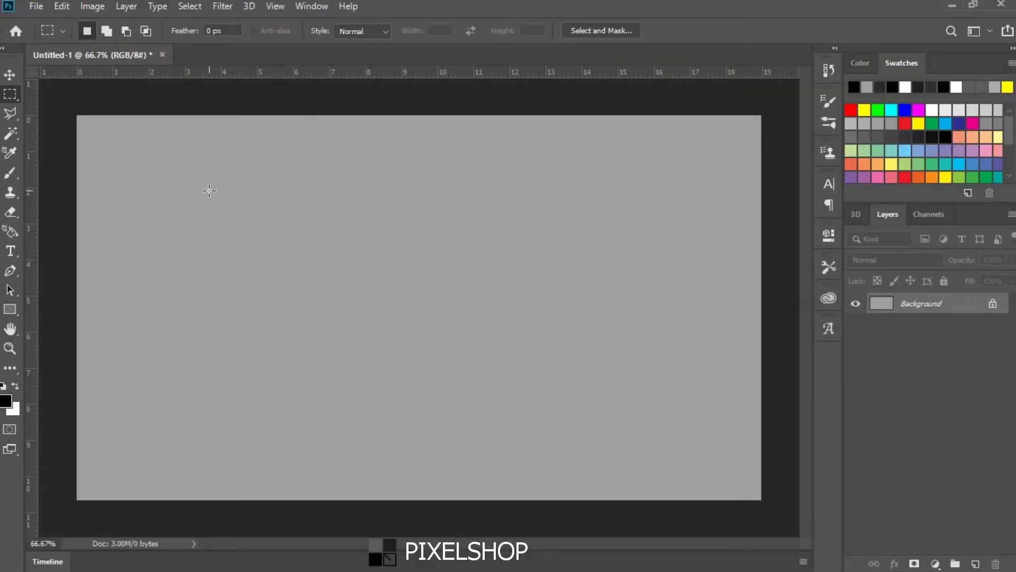
left_click_drag(209, 191, 306, 295)
Step: Draw and clear several trial rectangular selections across the canvas
left_click(430, 237)
left_click_drag(332, 201, 426, 298)
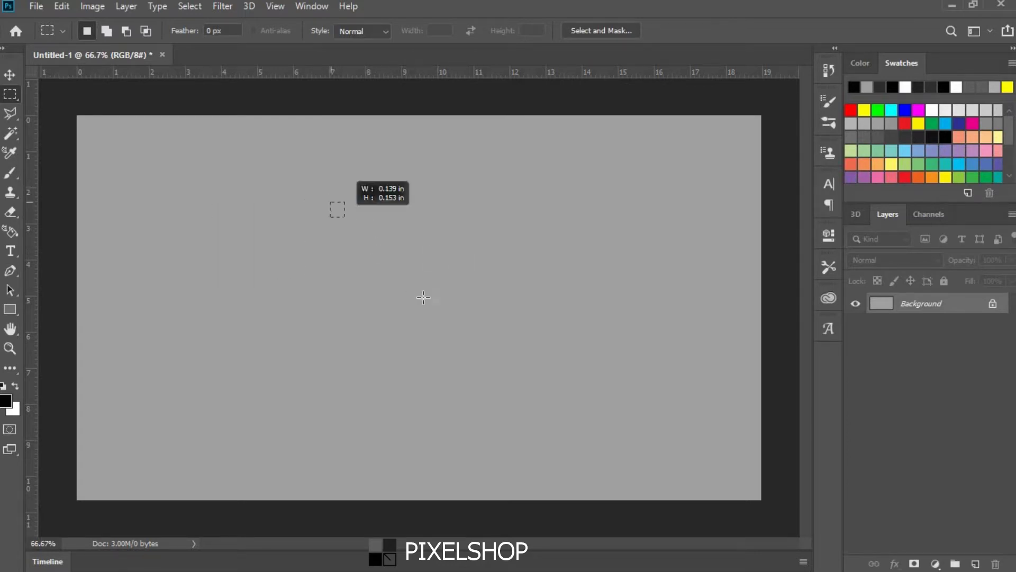
left_click(471, 220)
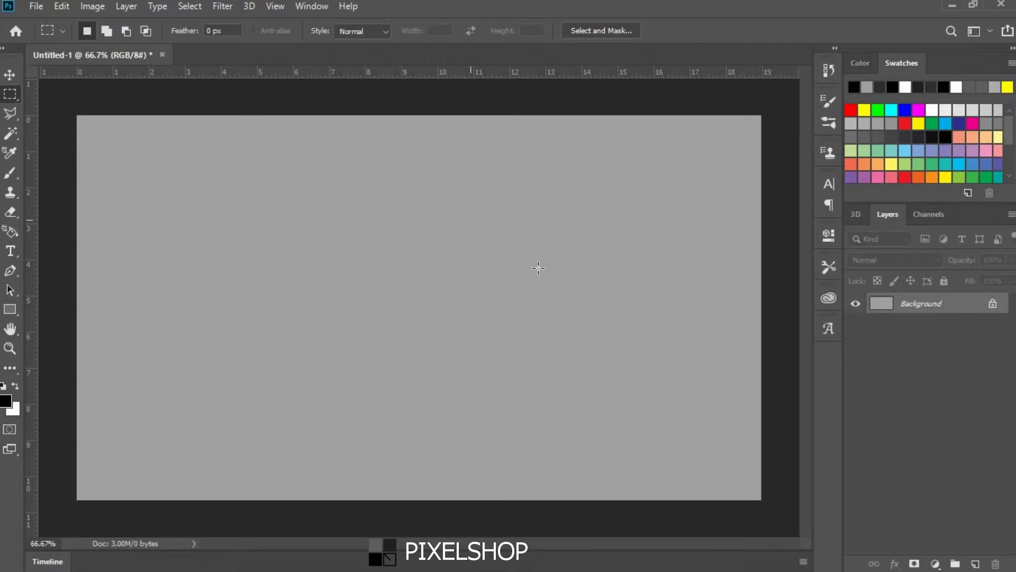
left_click_drag(470, 219, 573, 298)
left_click(307, 232)
left_click_drag(289, 214, 406, 325)
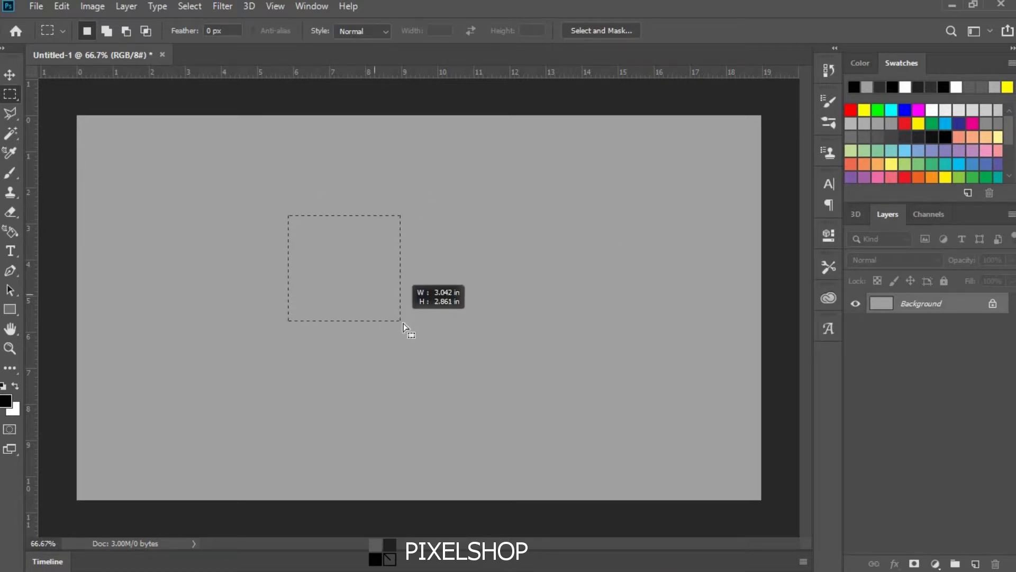
left_click(460, 265)
left_click_drag(610, 395, 461, 264)
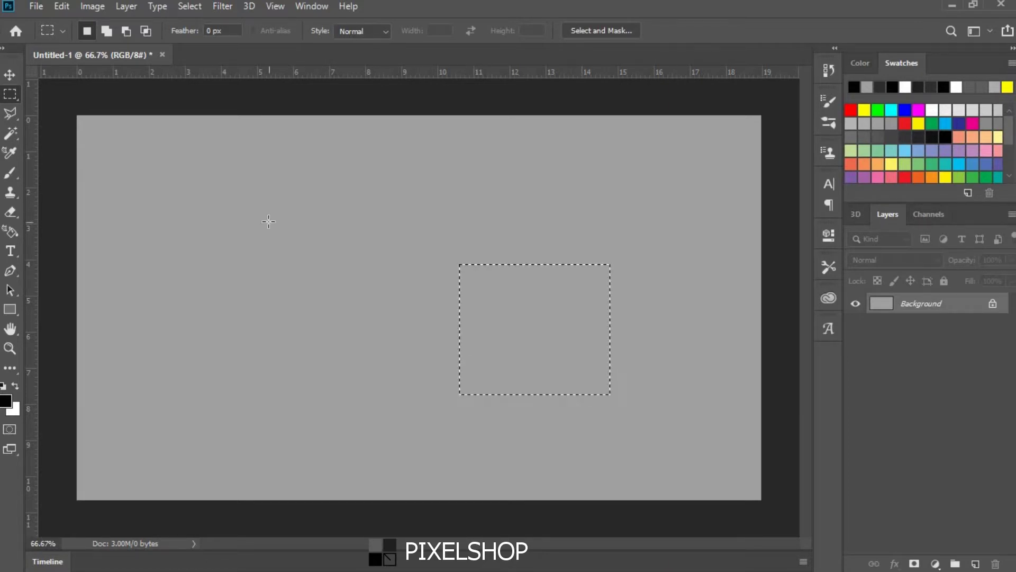
Step: Redraw a selection near the centre, reposition it, and set Add to selection mode
left_click_drag(269, 222, 476, 381)
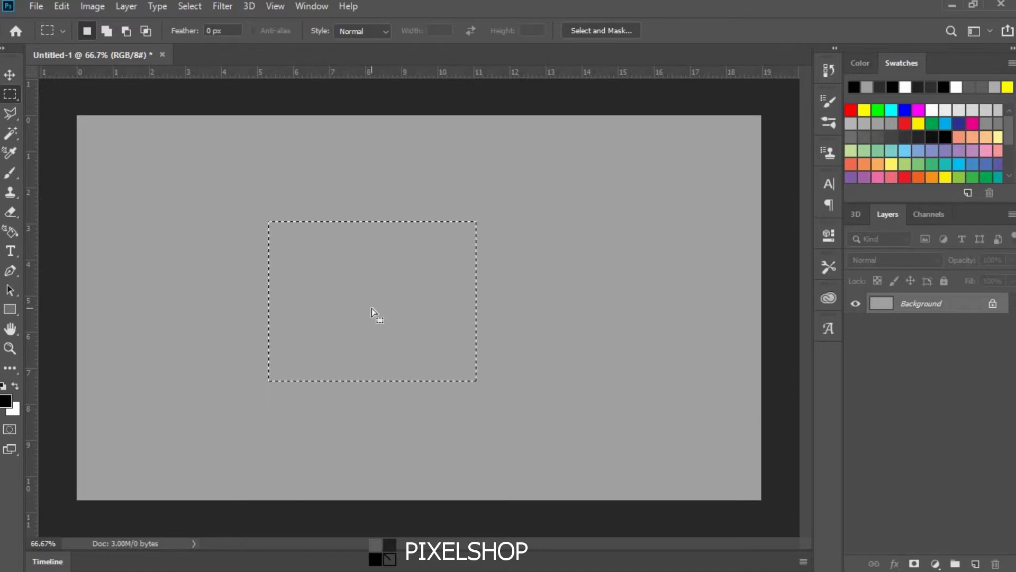
mouse_move(453, 282)
left_mouse_down()
mouse_move(368, 248)
mouse_move(482, 236)
left_mouse_up()
mouse_move(342, 313)
left_mouse_down()
mouse_move(412, 366)
mouse_move(381, 363)
left_mouse_up()
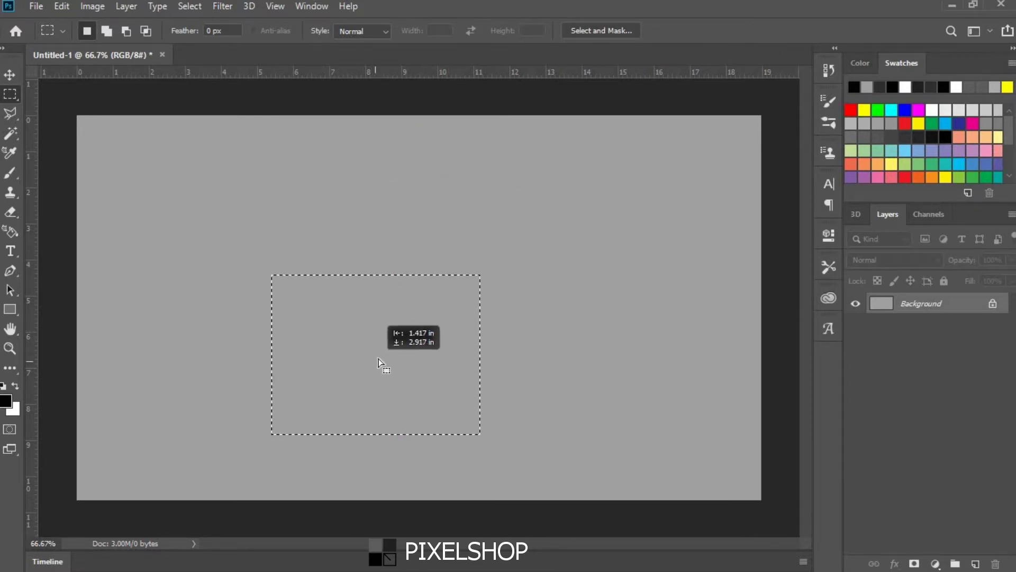
left_click(109, 33)
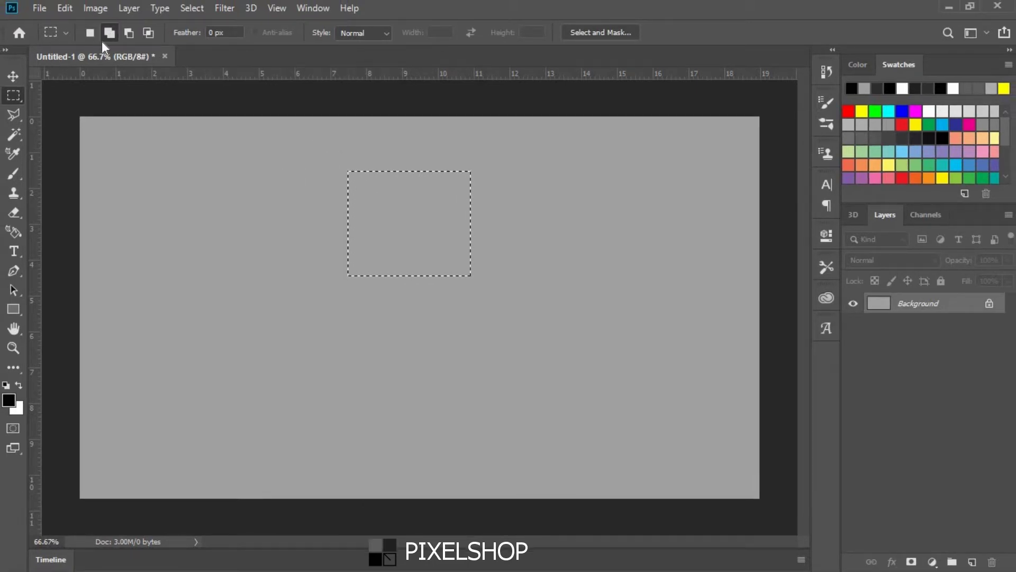
Step: Add three overlapping rectangles (small, lower right, lower left), then set Subtract mode
left_click_drag(303, 189, 316, 198)
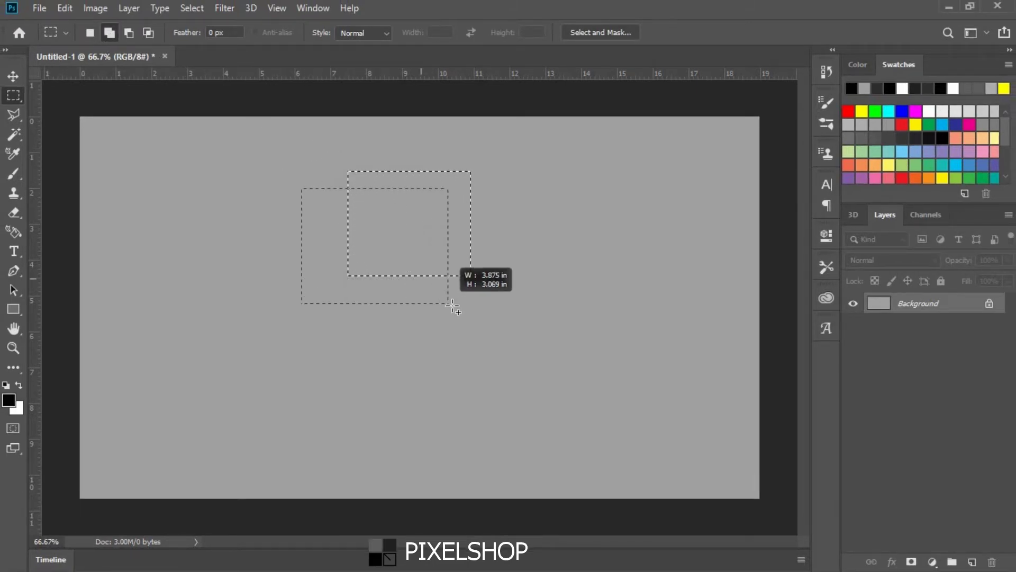
left_click_drag(405, 266, 564, 382)
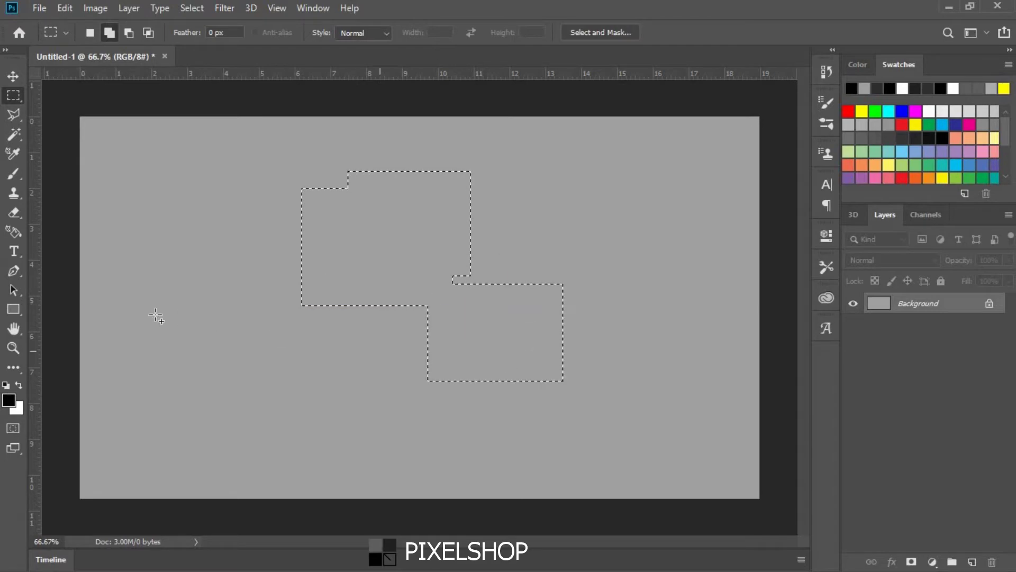
left_click_drag(135, 308, 341, 415)
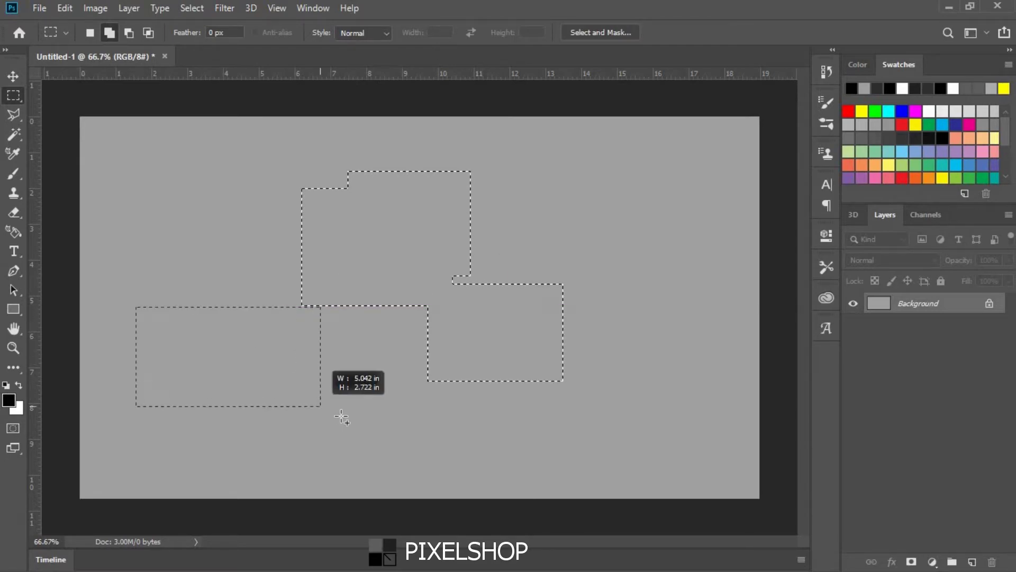
left_click(129, 32)
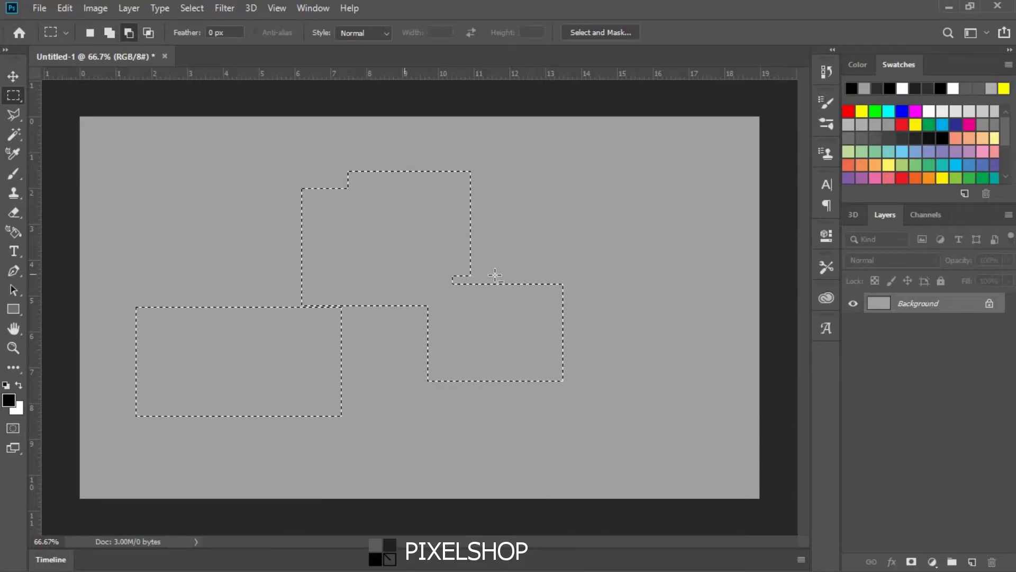
Step: Subtract a right strip, a corner and the upper-left part, then set Intersect mode
mouse_move(587, 267)
left_mouse_down()
mouse_move(458, 308)
mouse_move(399, 409)
left_mouse_up()
key("Escape")
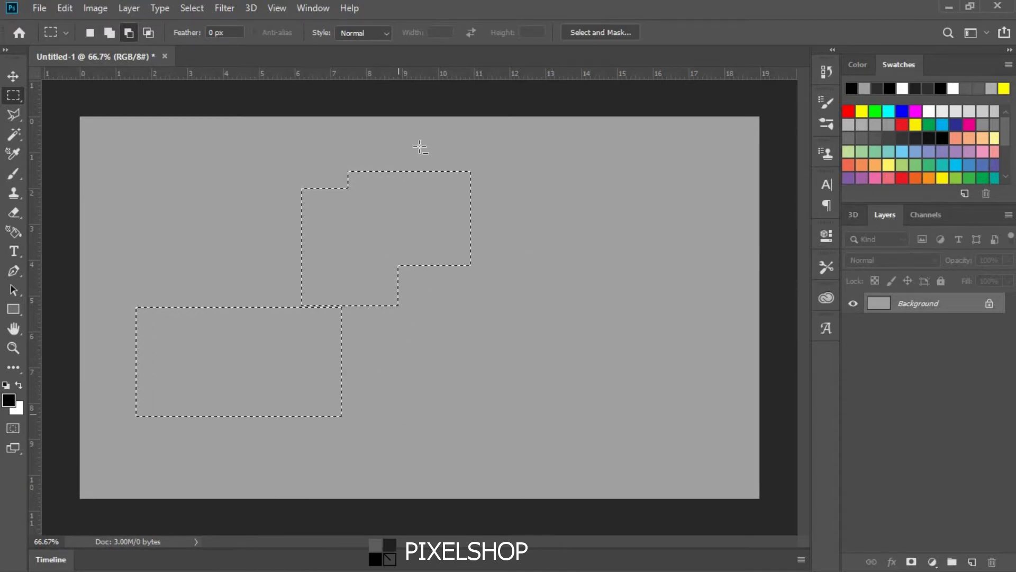
left_click_drag(430, 153, 502, 235)
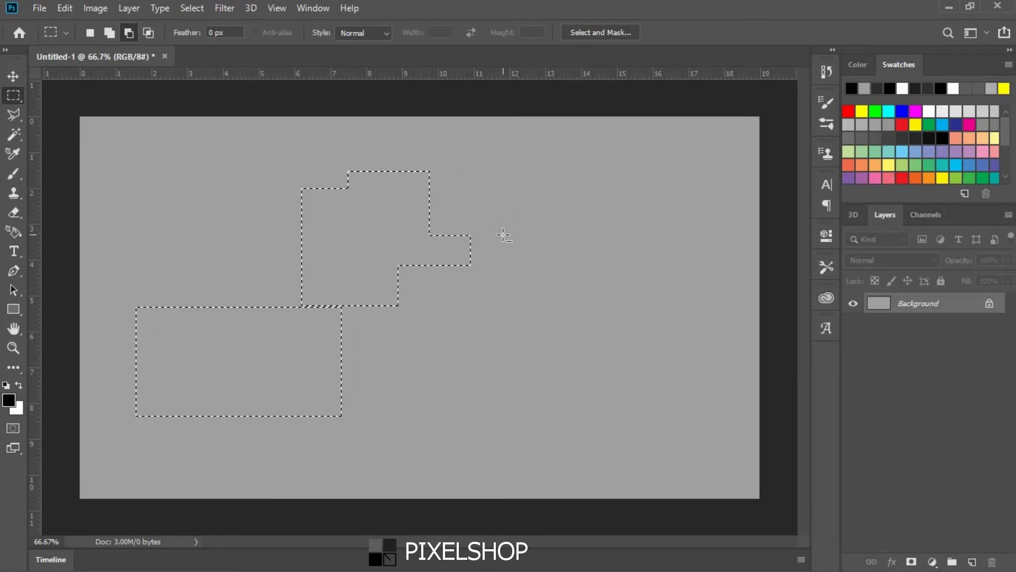
left_click_drag(298, 165, 345, 249)
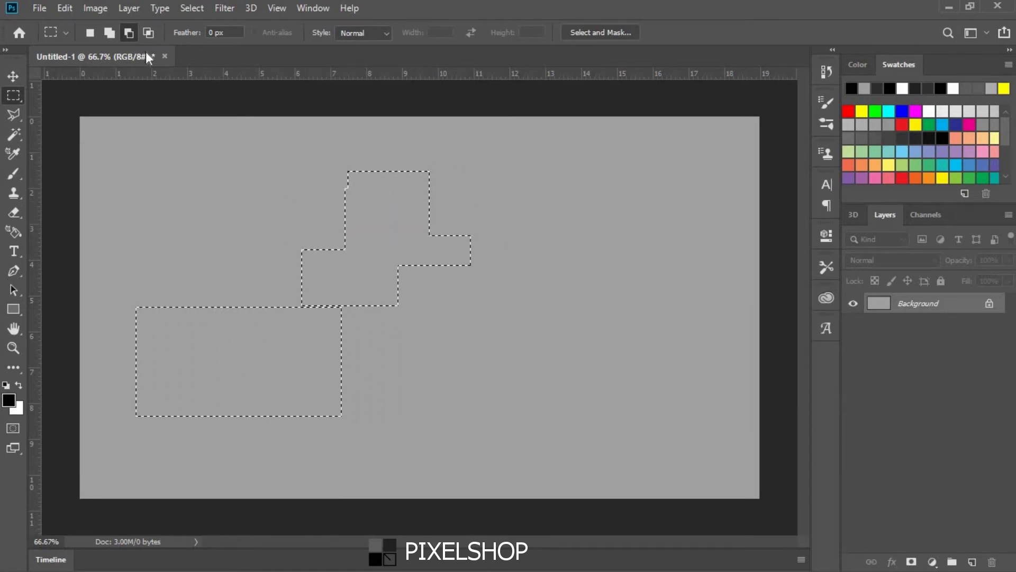
left_click(148, 35)
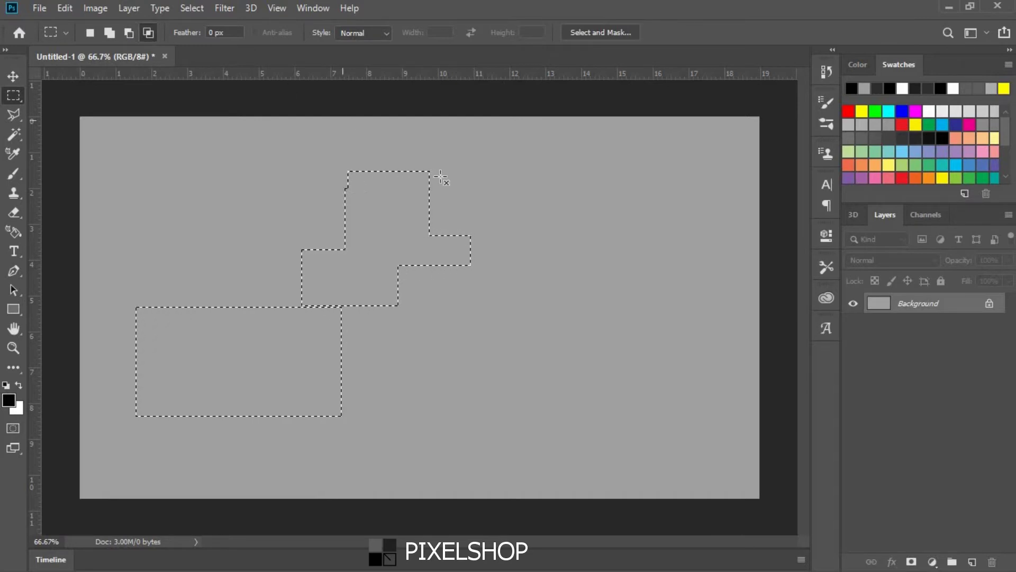
Step: Try intersecting narrow and small rectangles, dismissing the no-pixels-selected warning
left_click_drag(469, 193, 454, 326)
key("Escape")
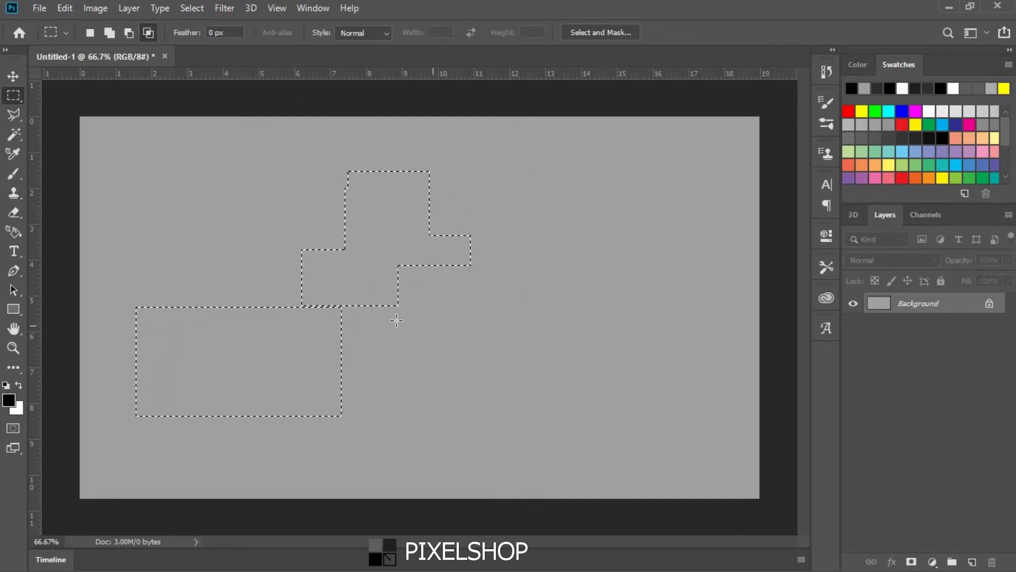
left_click_drag(388, 318, 415, 324)
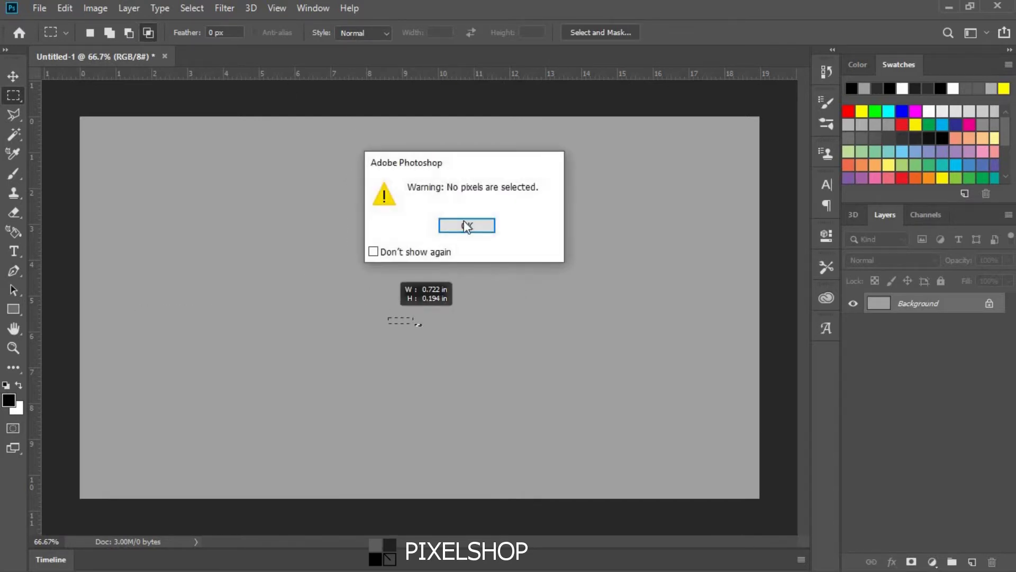
left_click(466, 226)
Step: Intersect two rectangles near the centre, then select a new rectangle left of centre
left_click_drag(331, 258, 460, 356)
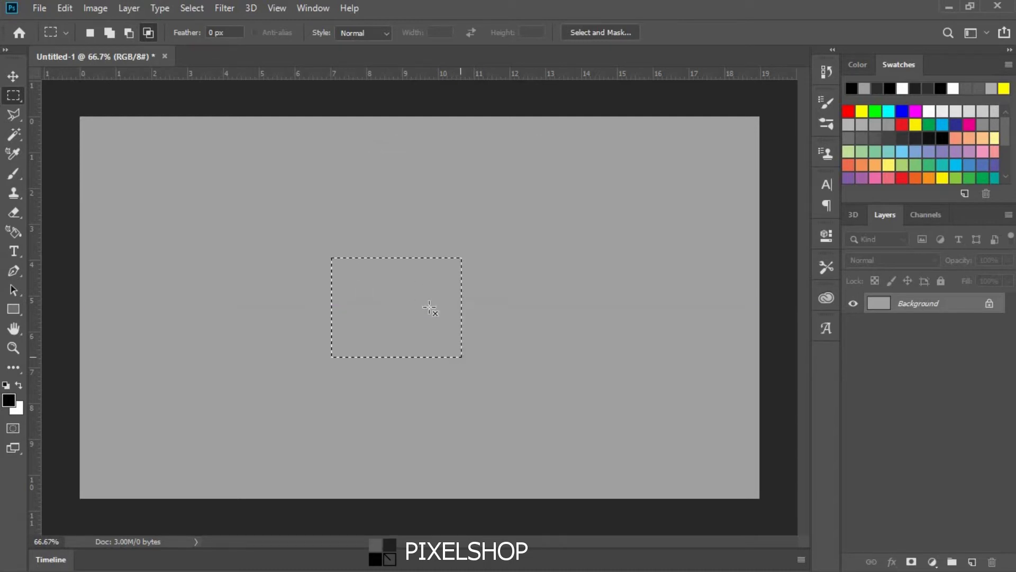
left_click_drag(418, 207, 432, 312)
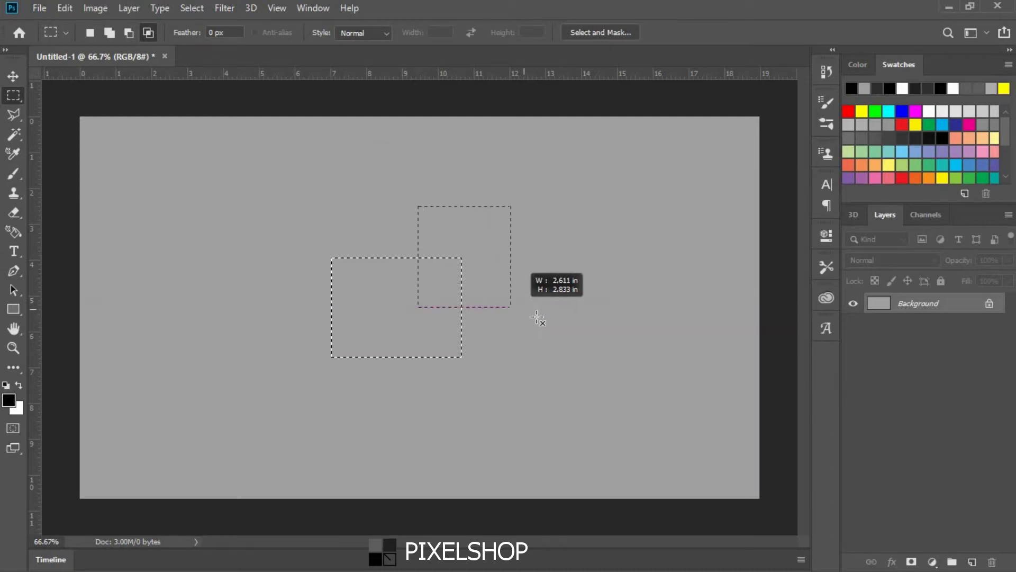
left_click_drag(499, 308, 540, 320)
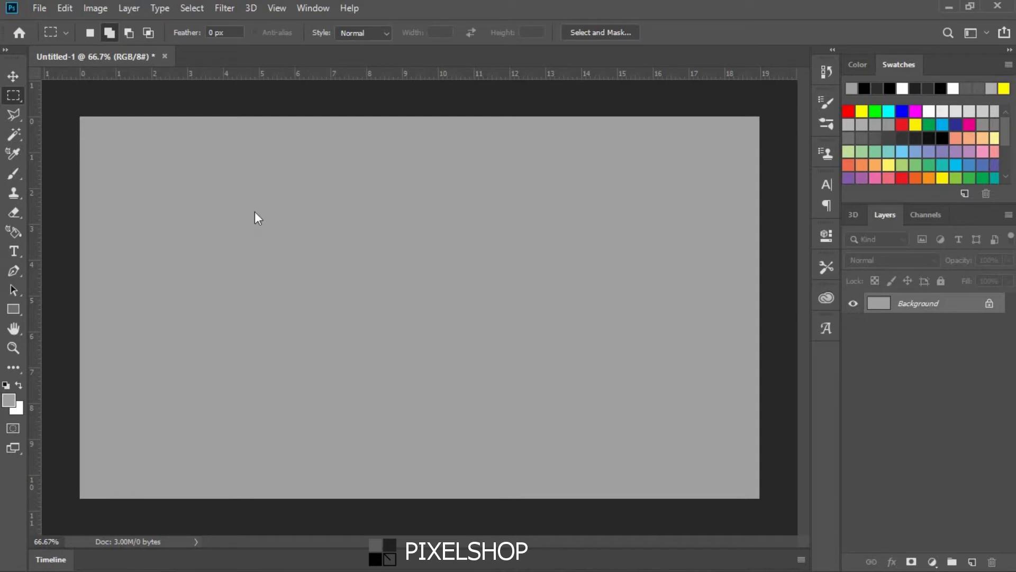
left_click_drag(256, 212, 430, 352)
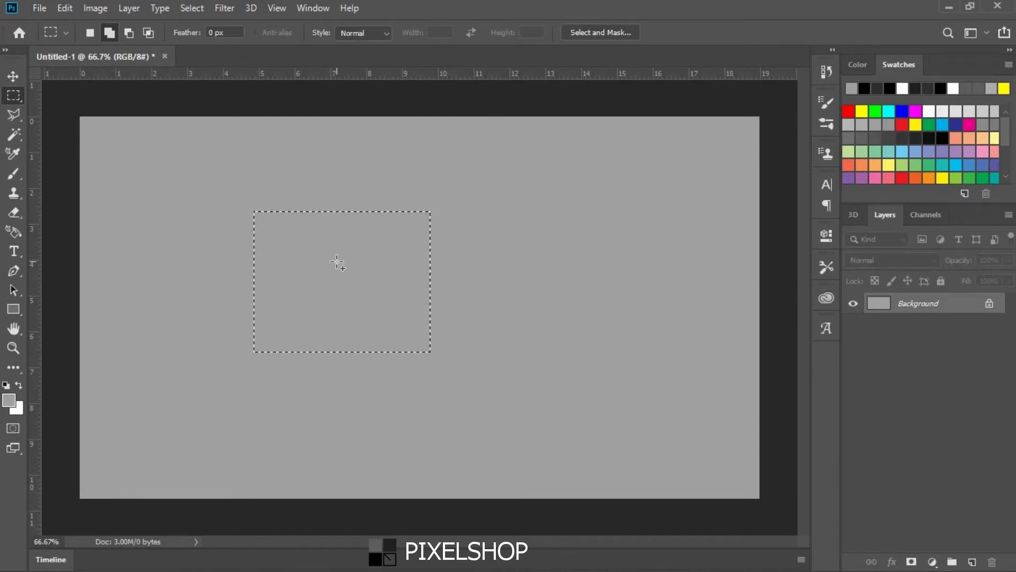
right_click(337, 267)
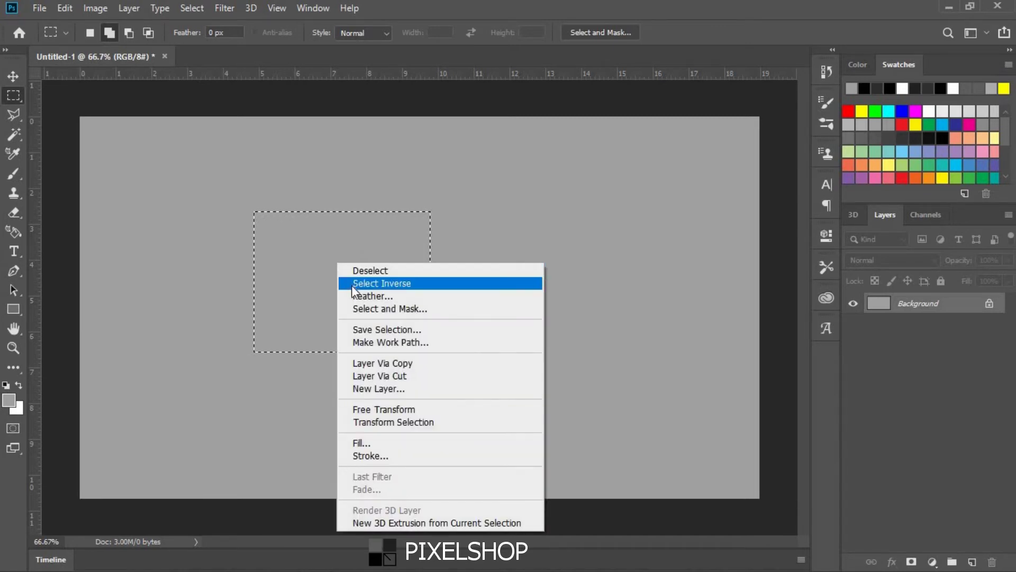
Step: Fill the left selection with a custom soft blue colour
left_click(367, 443)
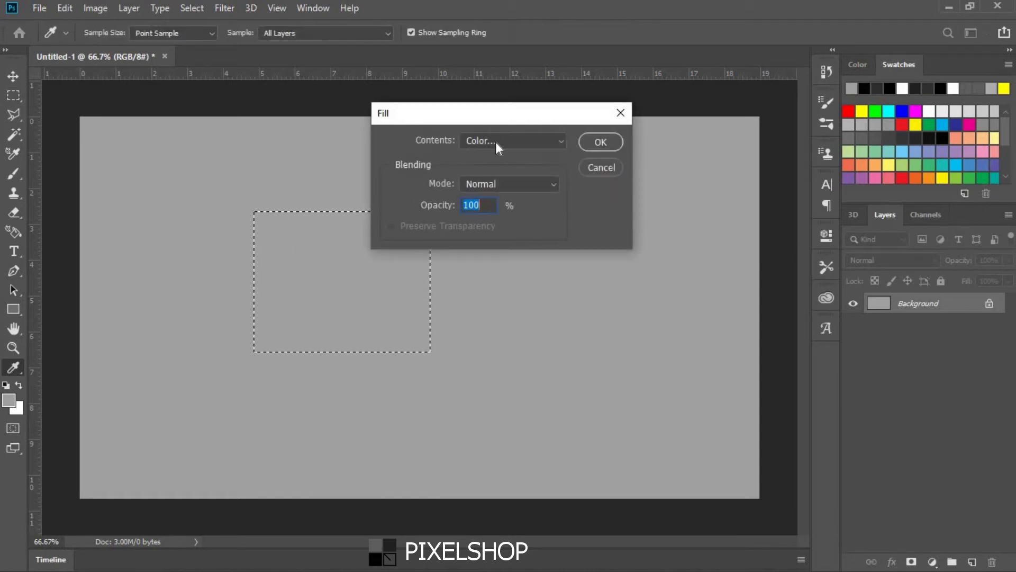
left_click(511, 143)
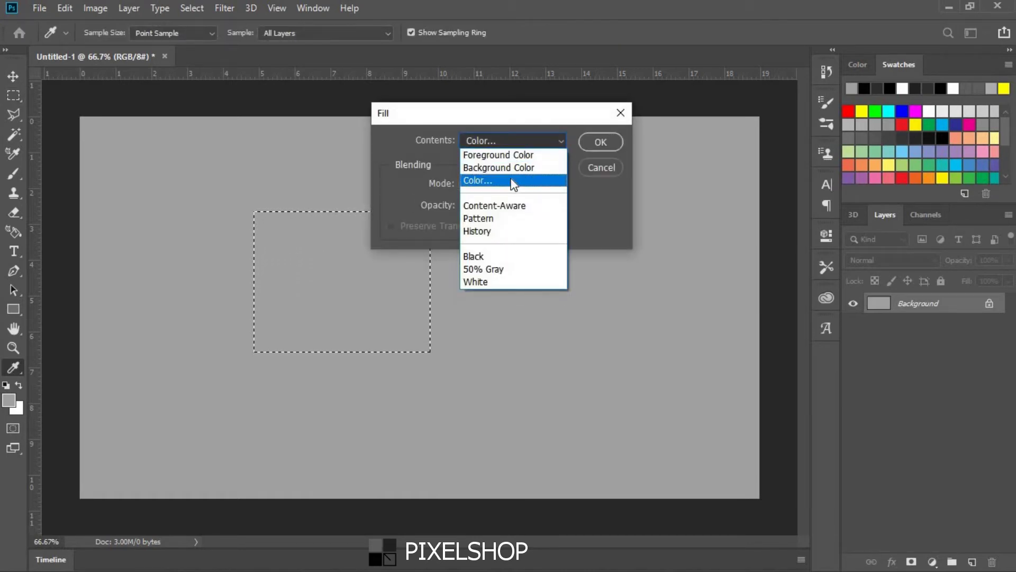
left_click(517, 181)
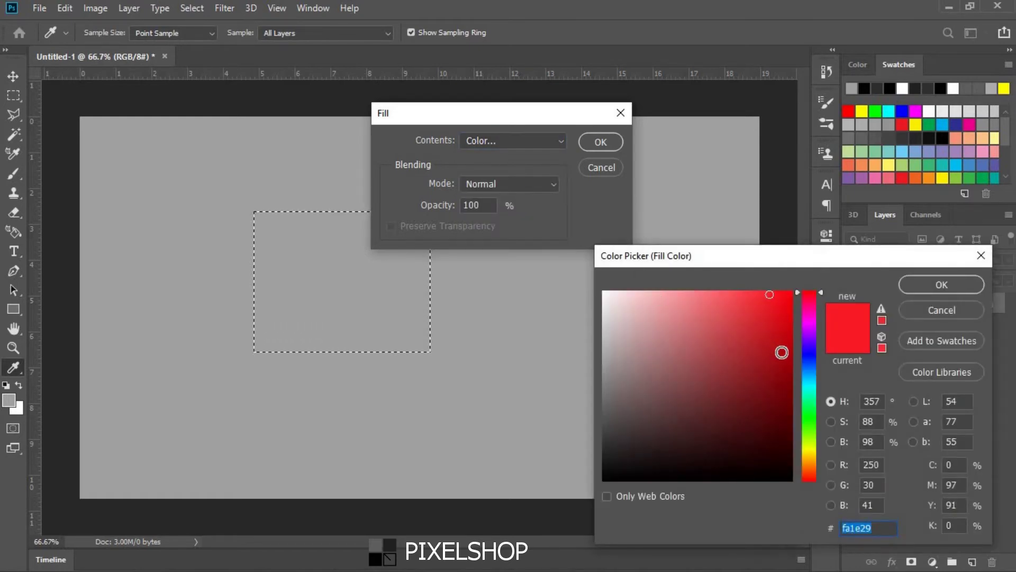
left_click(807, 354)
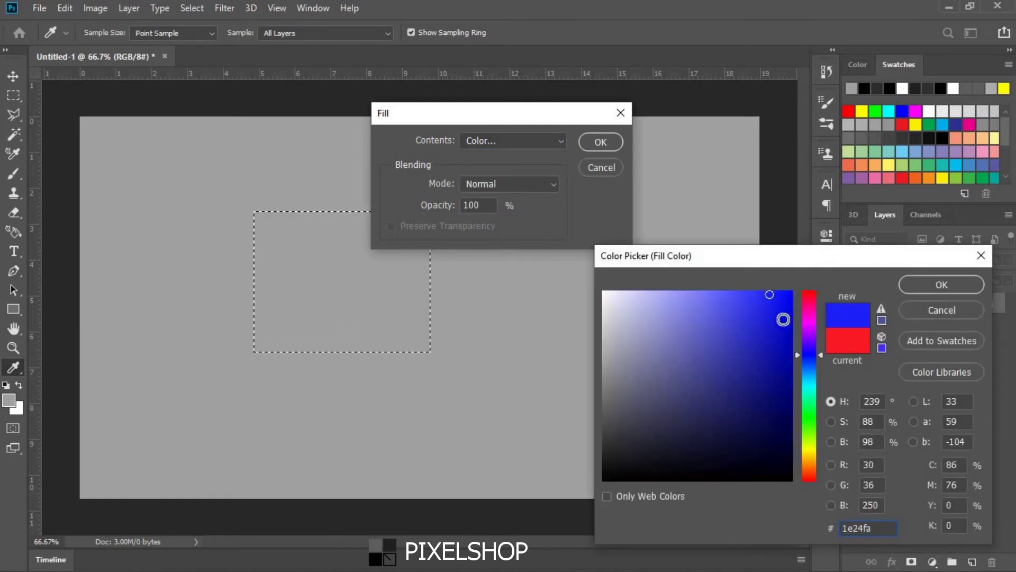
left_click(763, 316)
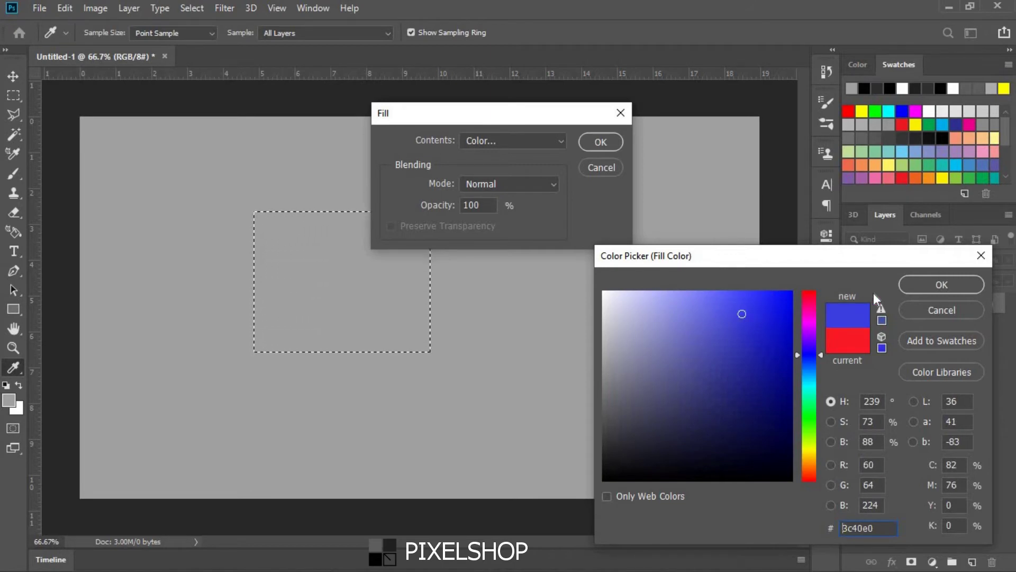
left_click(921, 282)
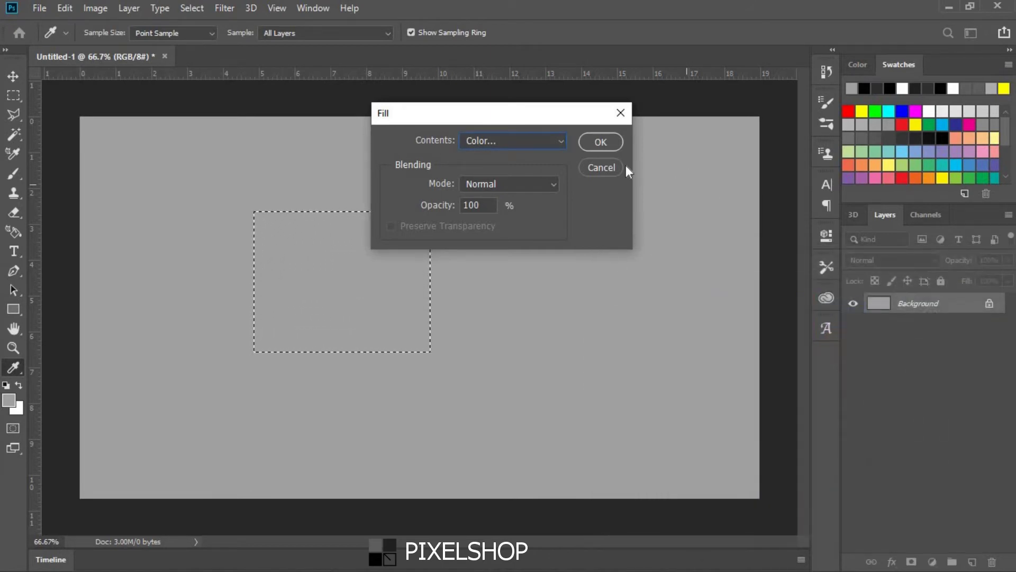
left_click(601, 142)
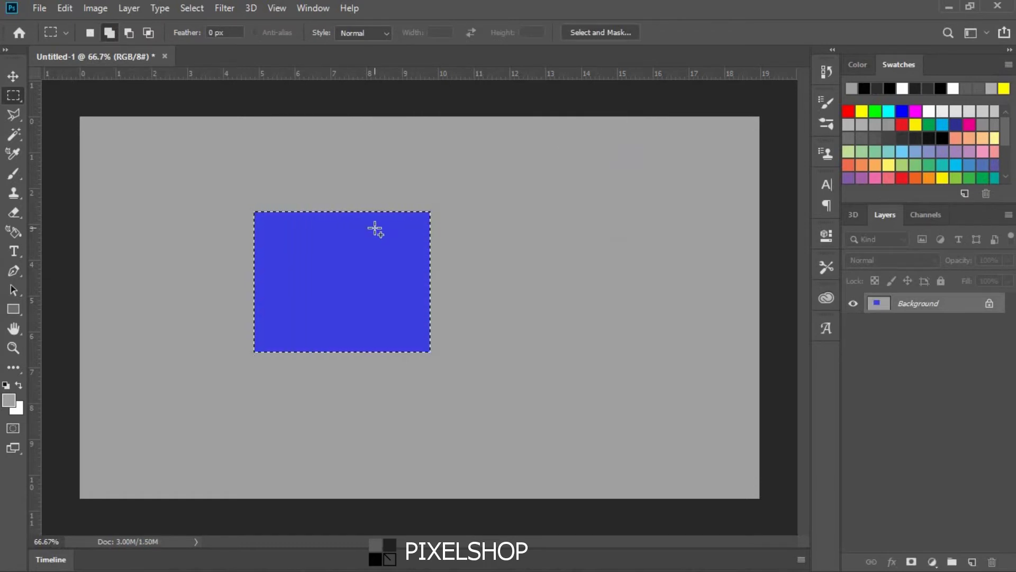
Step: Deselect the blue rectangle via the context menu and Ctrl+D
right_click(375, 228)
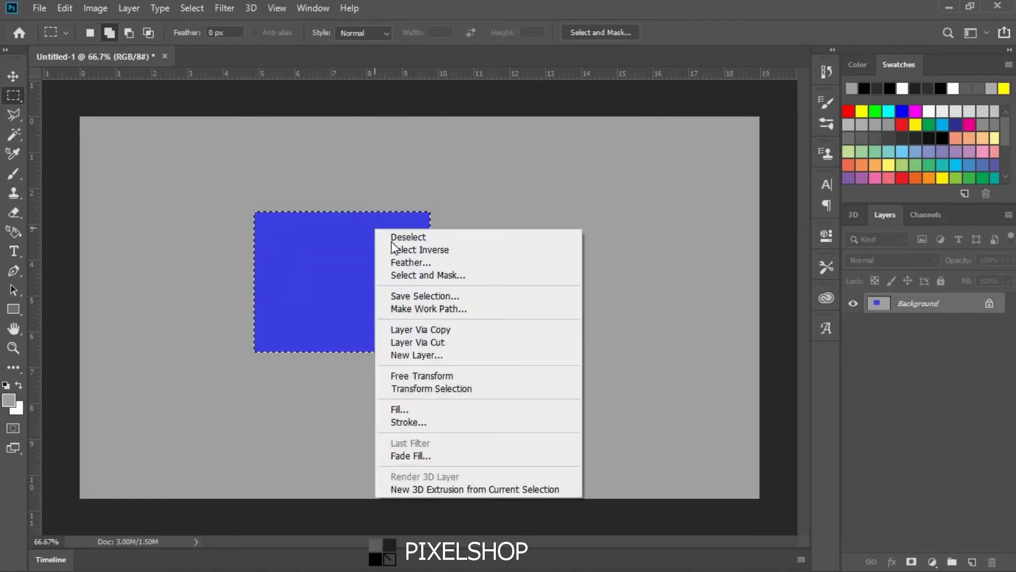
left_click(396, 238)
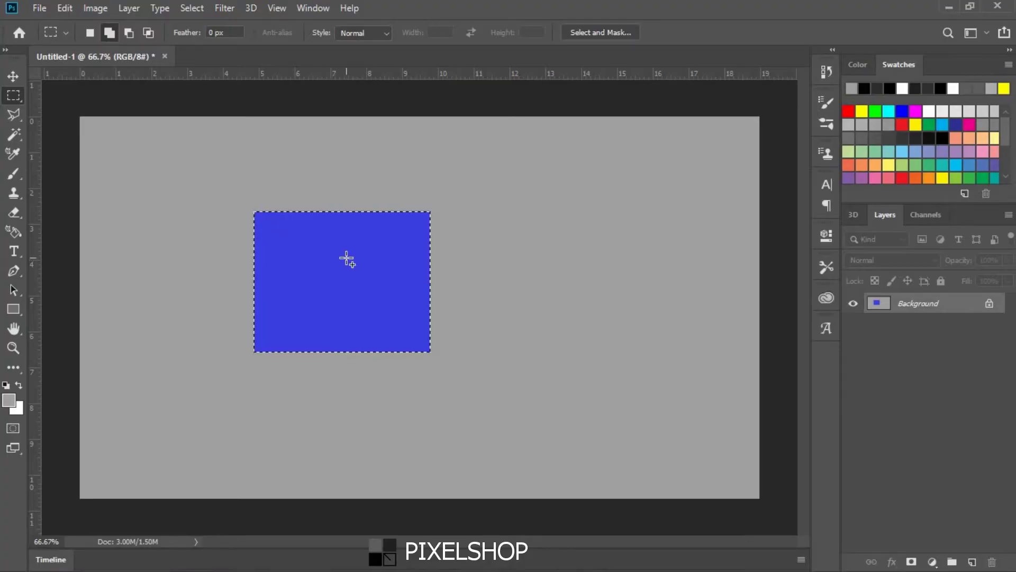
key("ctrl+d")
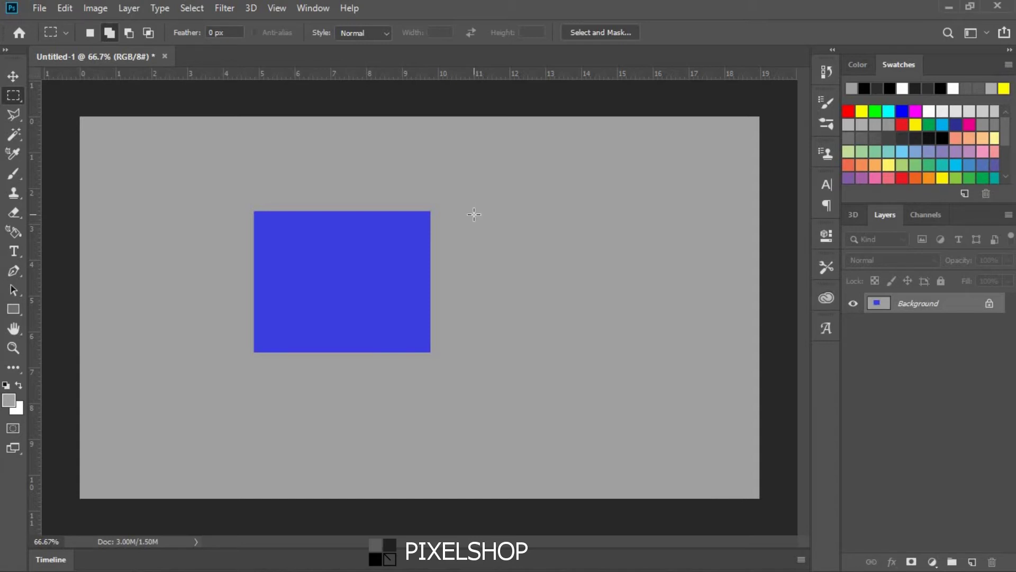
Step: Select a rectangle right of the blue one and choose Stroke for it
mouse_move(474, 214)
left_mouse_down()
mouse_move(628, 367)
mouse_move(656, 353)
left_mouse_up()
key("ctrl+d")
key("ctrl+shift+d")
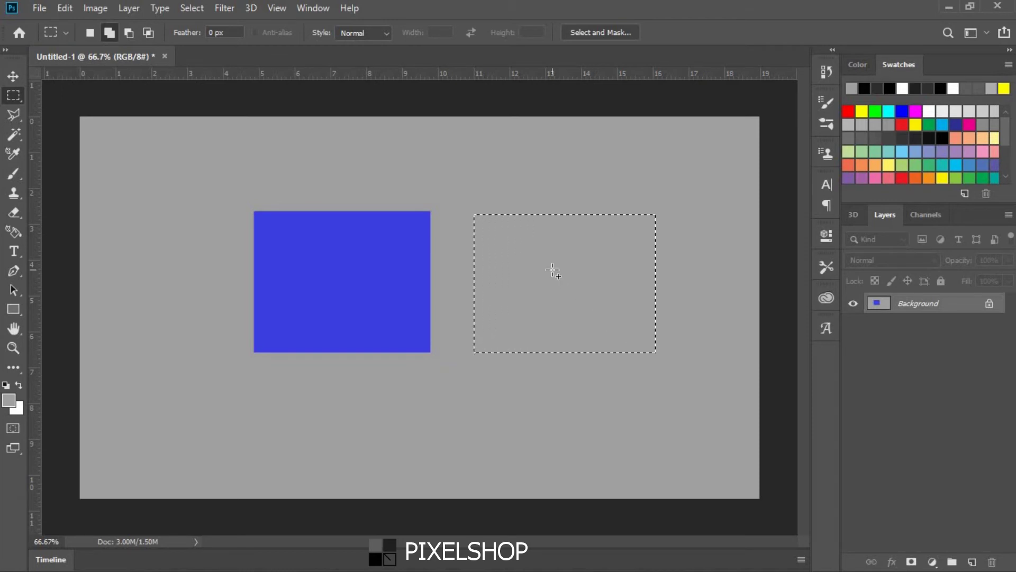
right_click(553, 270)
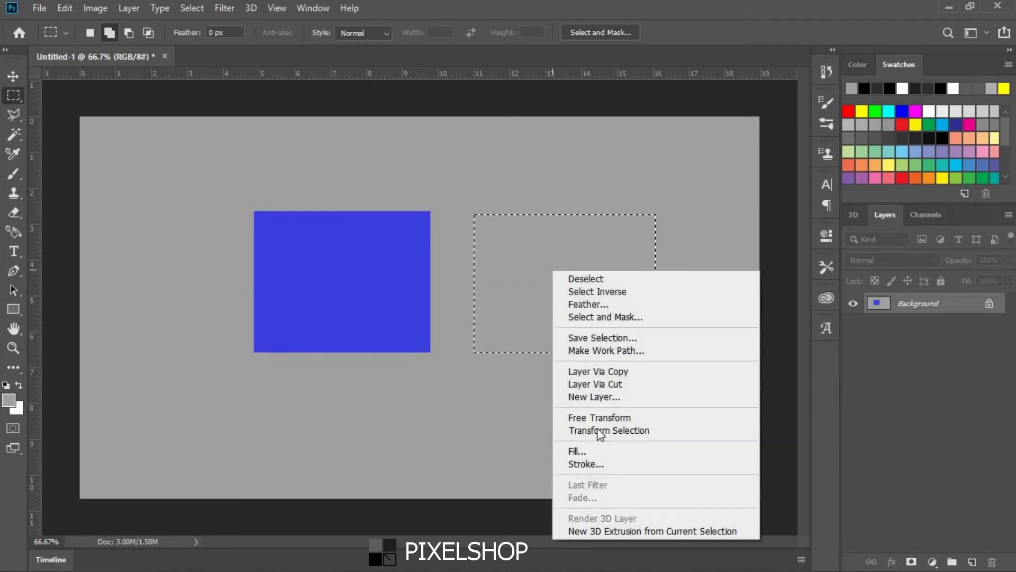
left_click(605, 466)
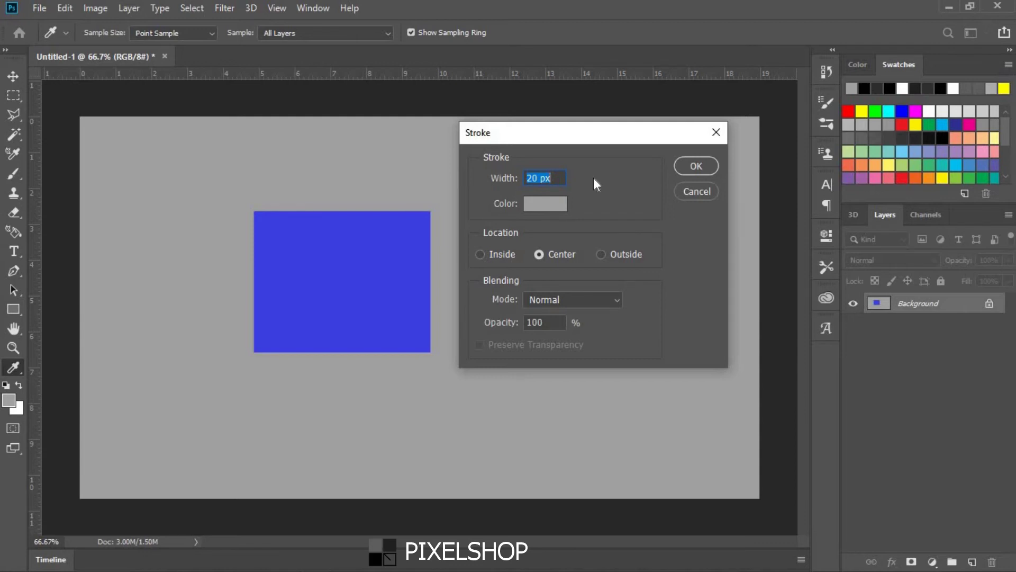
type("10")
Step: Apply a 10 px near-black stroke centred on the edge, then deselect
left_click(536, 205)
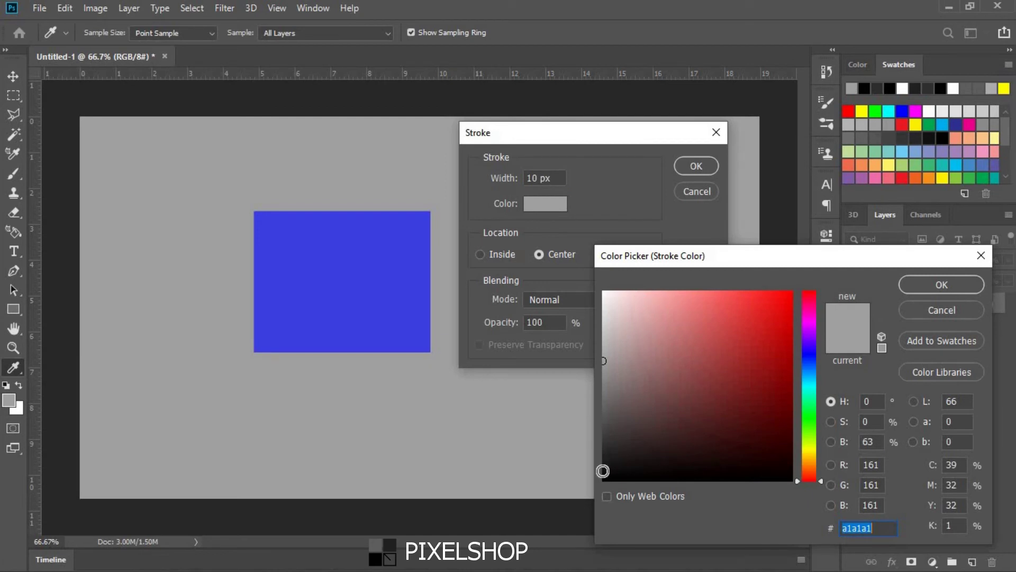
left_click(602, 480)
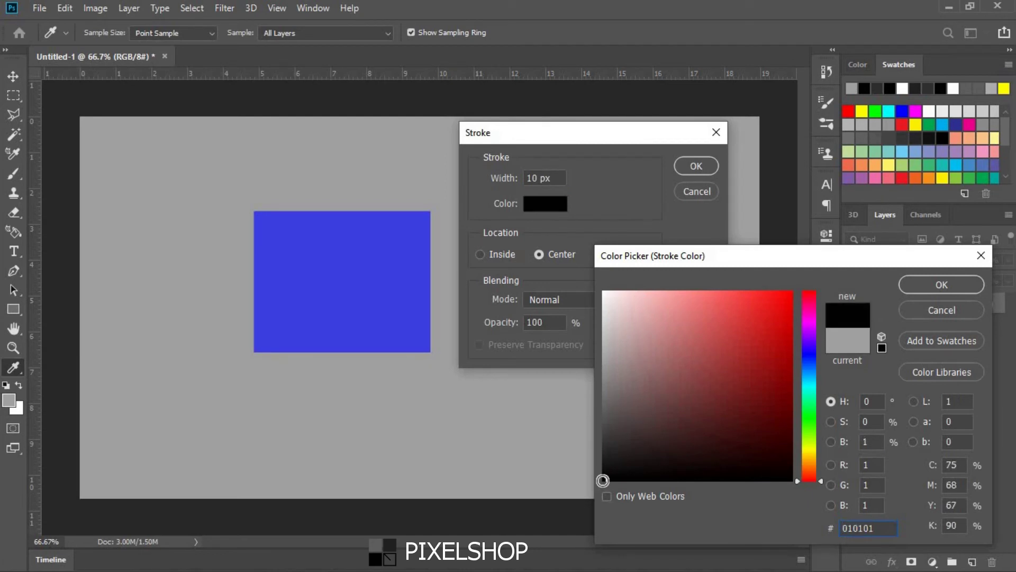
left_click(962, 284)
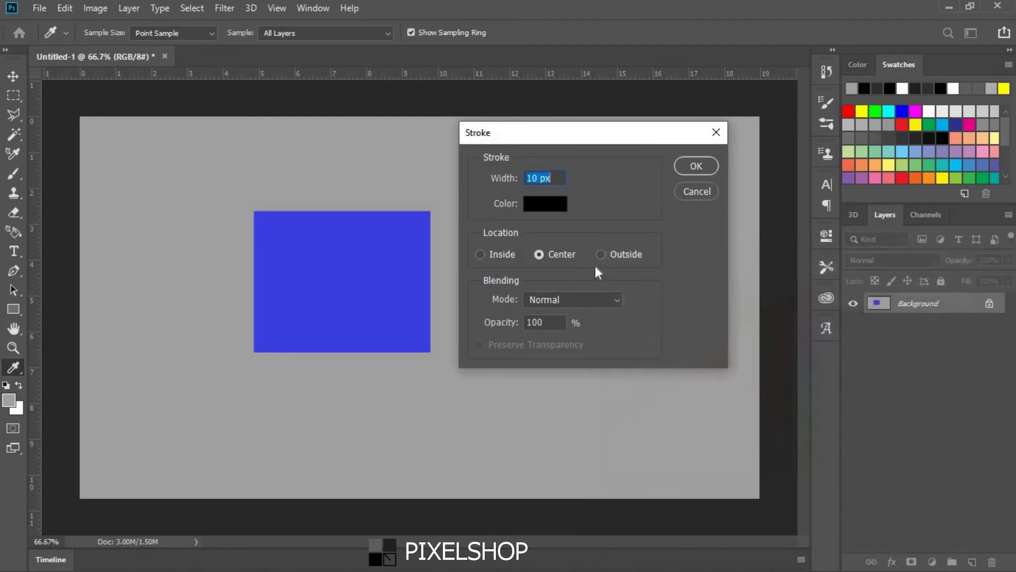
left_click(481, 255)
left_click(540, 255)
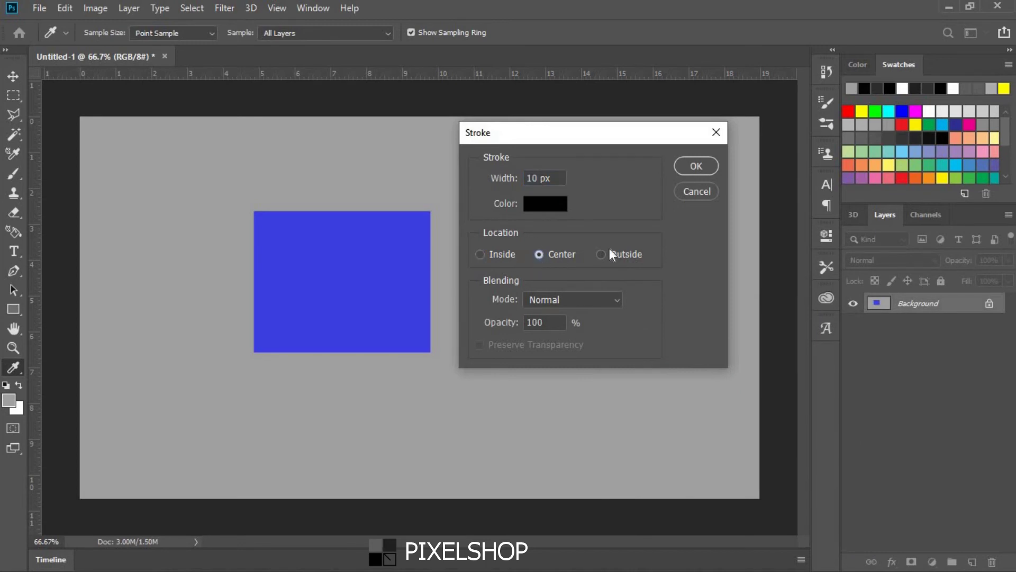
left_click(539, 255)
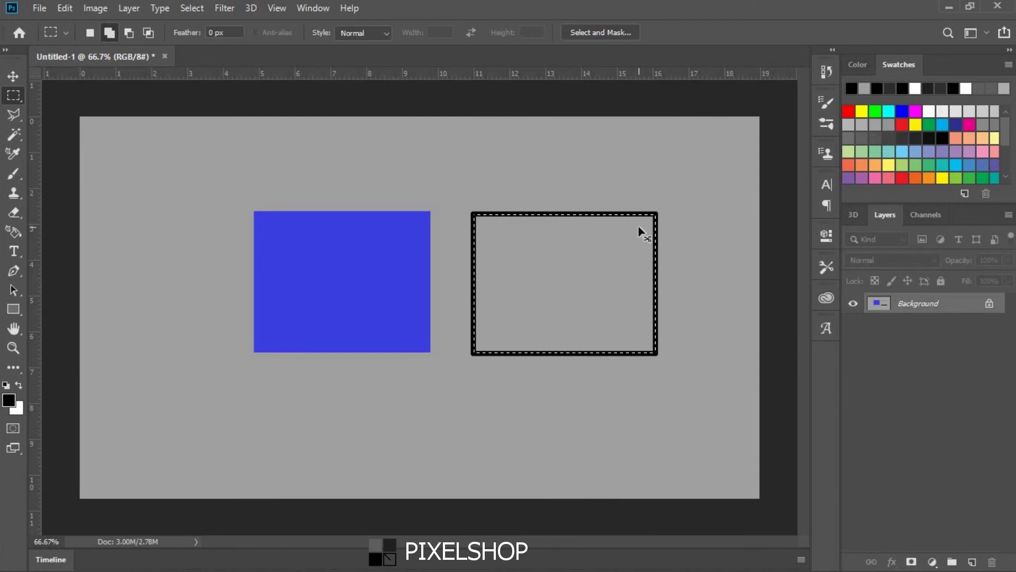
key("ctrl+d")
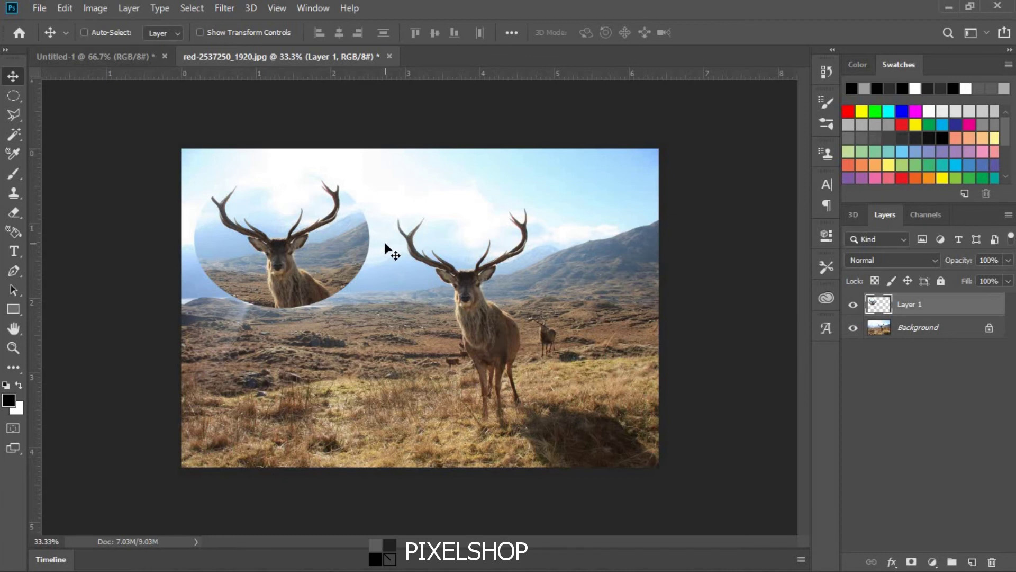
Step: Copy an oval around the deer's head to a new layer and move it upper left
left_click_drag(373, 195, 566, 337)
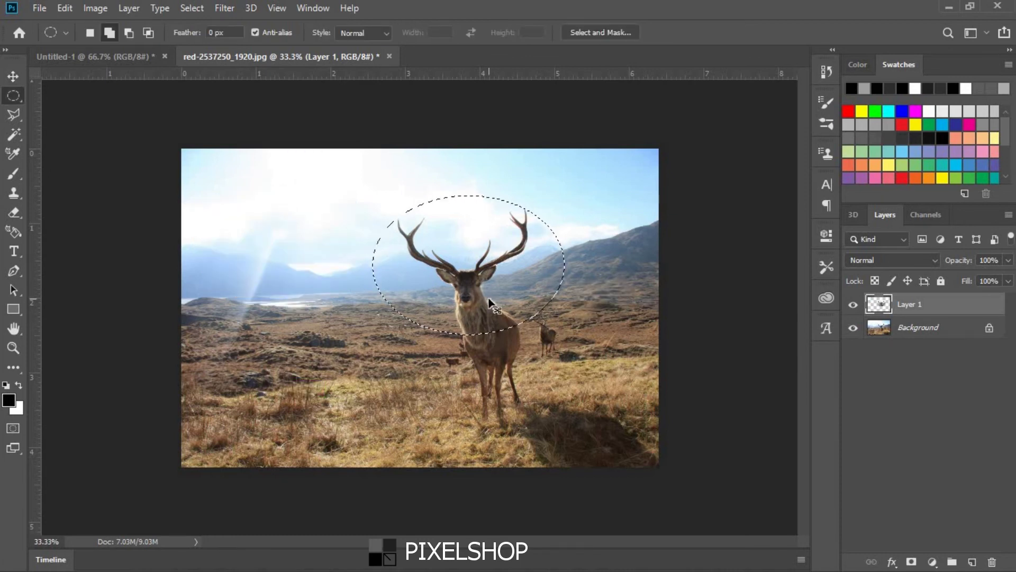
key("ctrl+j")
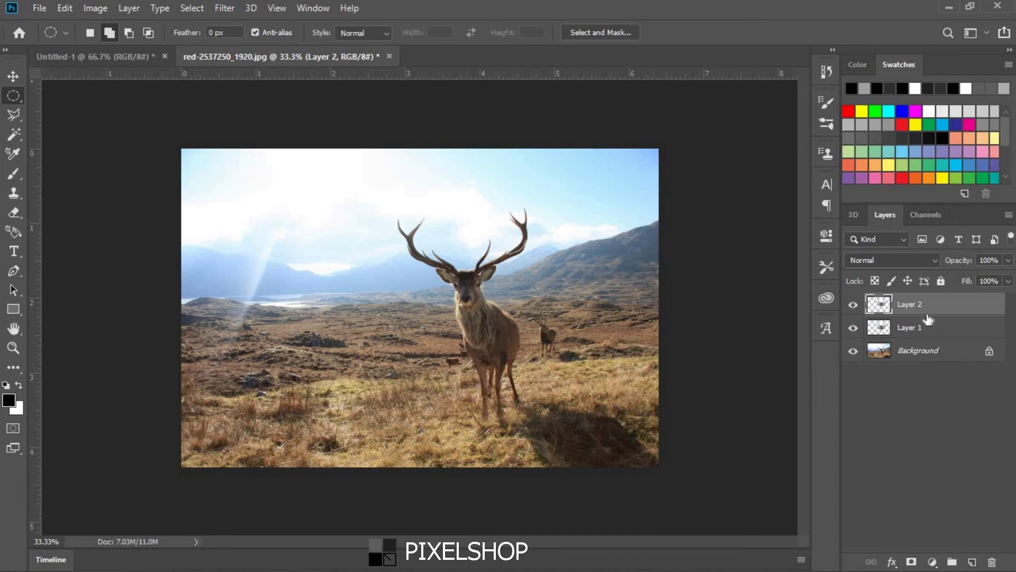
left_click(13, 75)
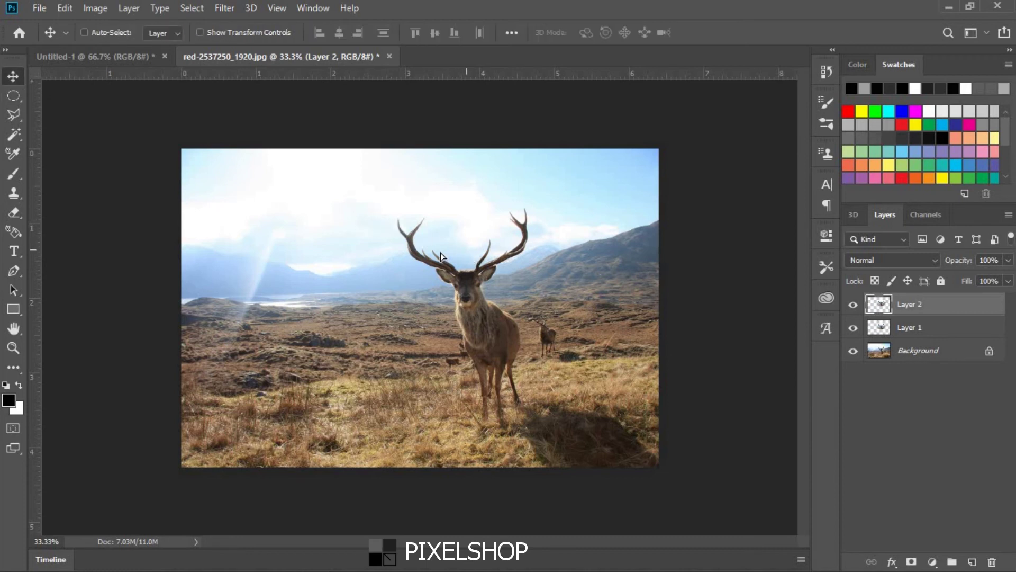
mouse_move(442, 273)
left_mouse_down()
mouse_move(288, 301)
mouse_move(288, 219)
left_mouse_up()
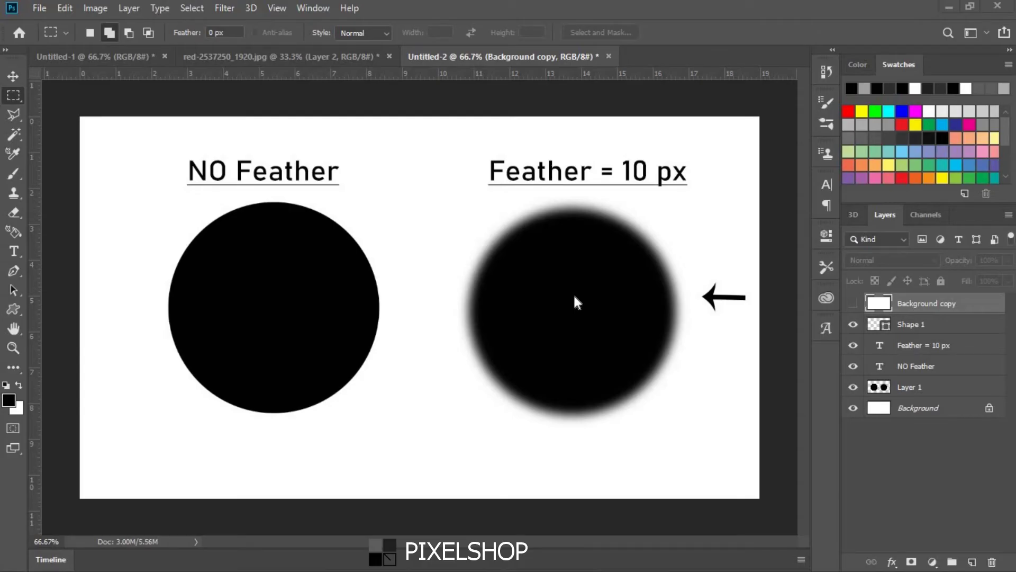
Step: Use the Elliptical Marquee with 10 px feather to circle-select right of the blue circle
key("ctrl+plus")
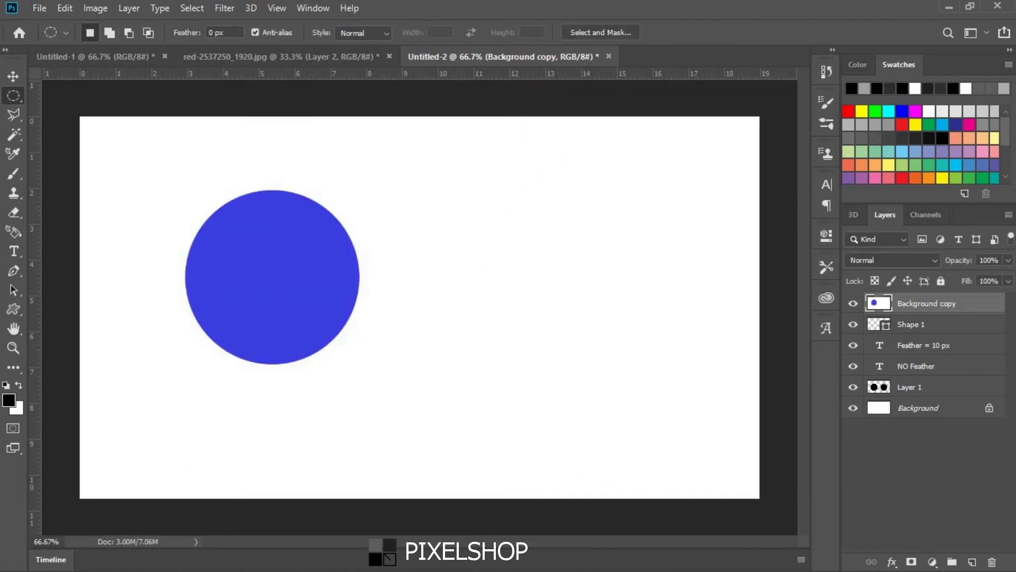
key("BackSpace")
key("BackSpace")
key("BackSpace")
key("BackSpace")
type("10")
mouse_move(446, 214)
left_mouse_down()
mouse_move(567, 310)
mouse_move(628, 386)
left_mouse_up()
Step: Fill the feathered circle selection with the same blue colour, then deselect it
right_click(524, 342)
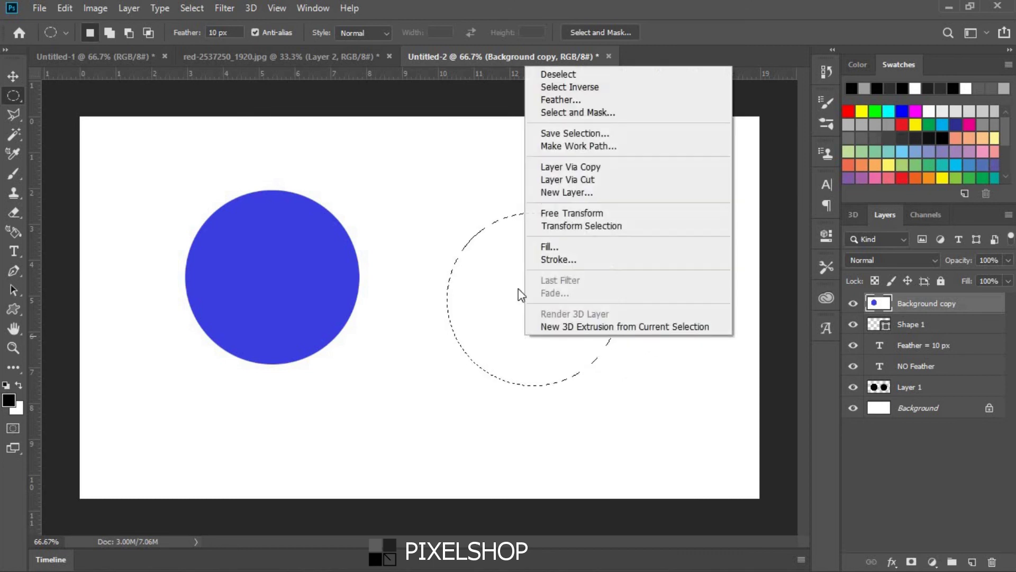
left_click(568, 248)
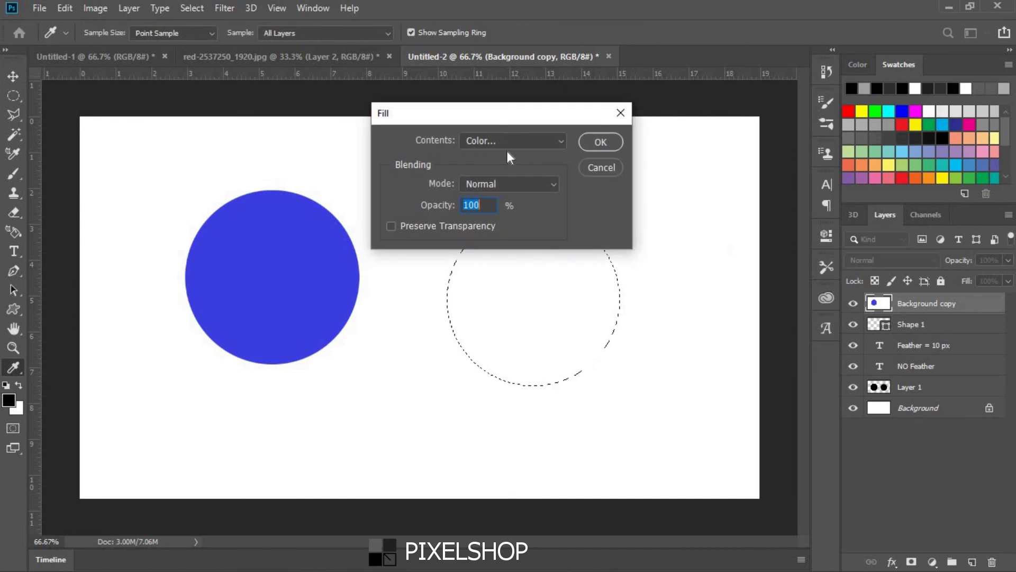
left_click(528, 142)
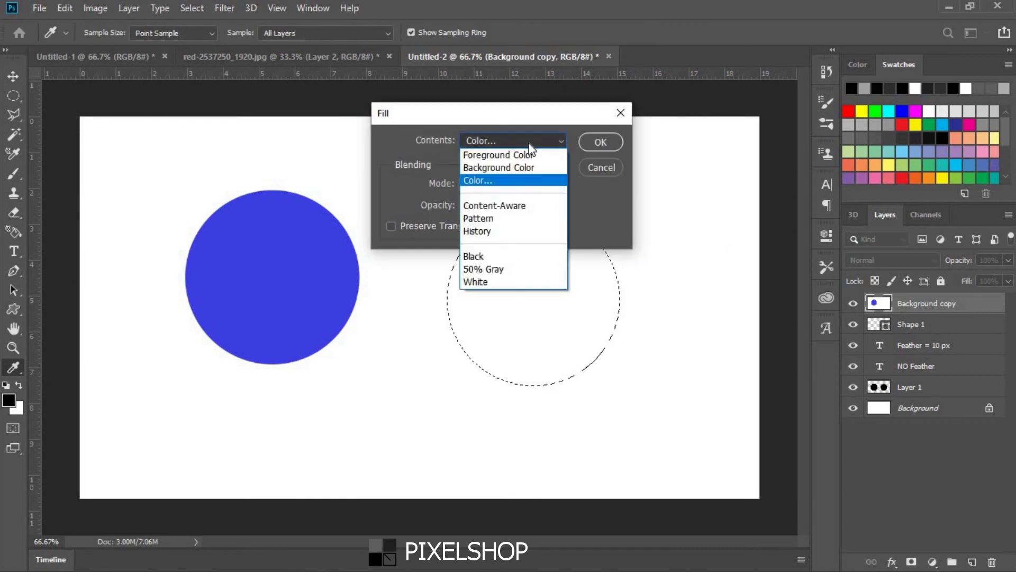
left_click(589, 143)
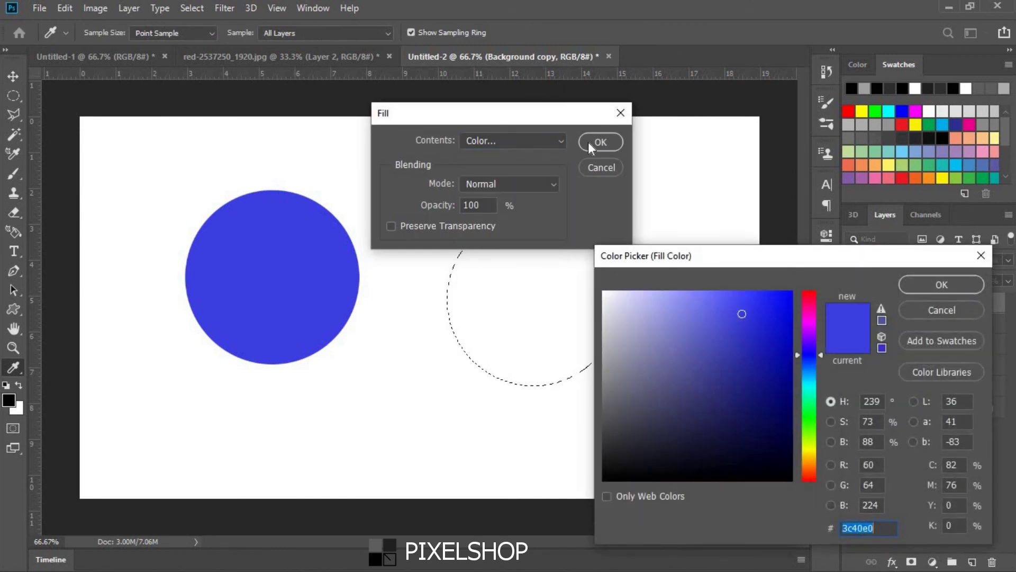
left_click(924, 279)
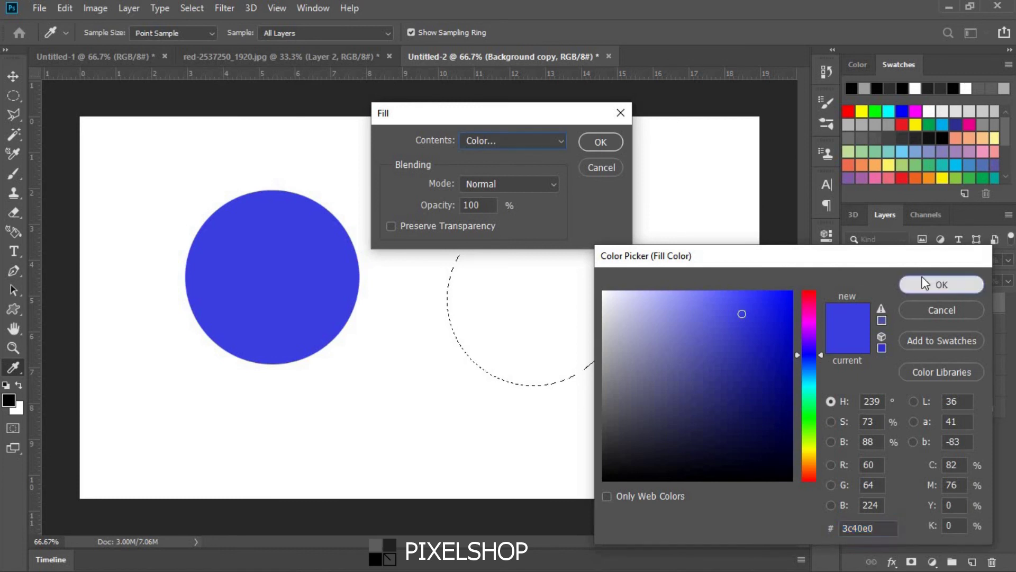
left_click(602, 142)
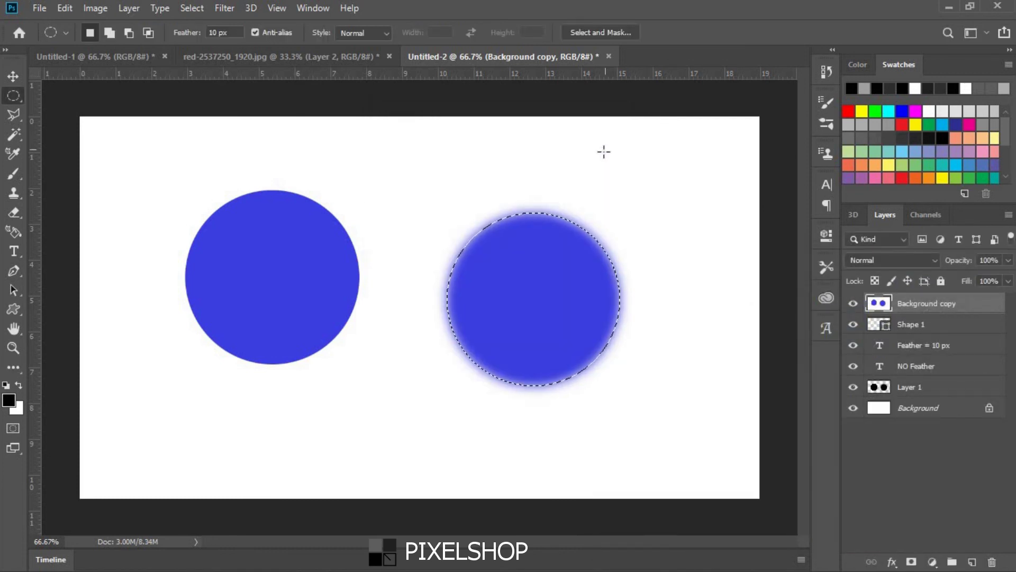
key("ctrl+d")
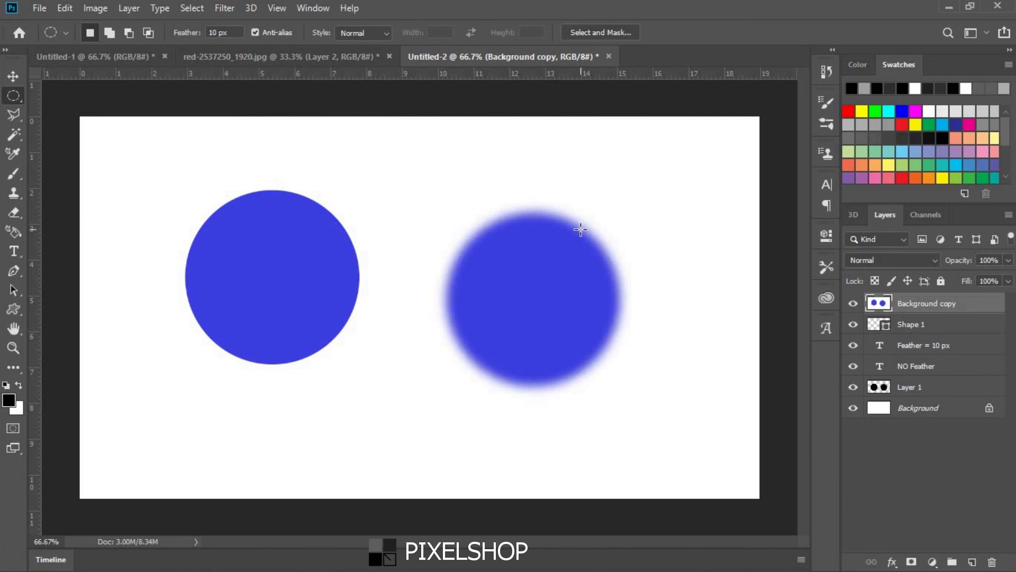
Step: Switch to the Move tool and zoom in to inspect the soft edge, then zoom back out
key("v")
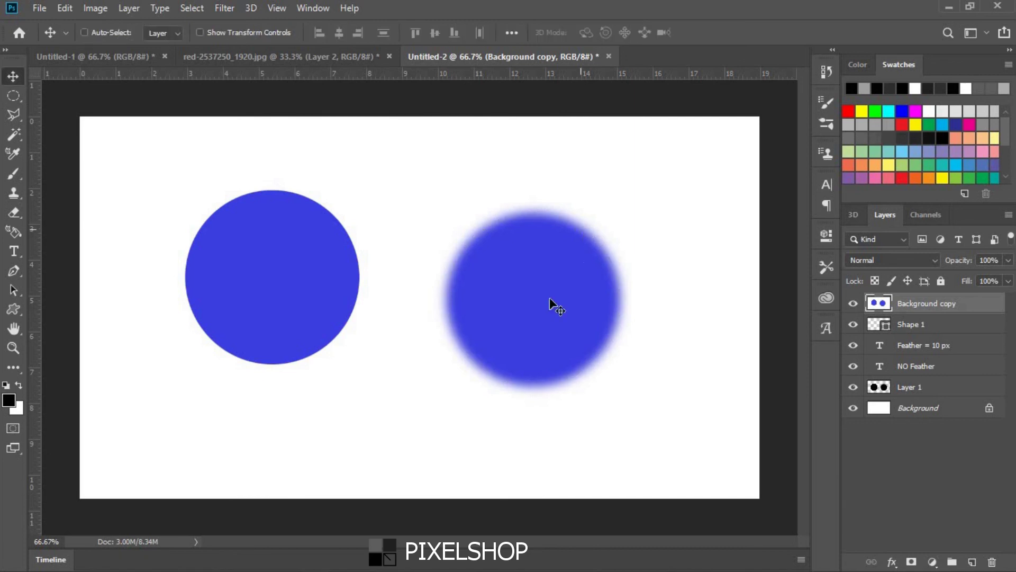
key("ctrl+plus")
key("ctrl+plus")
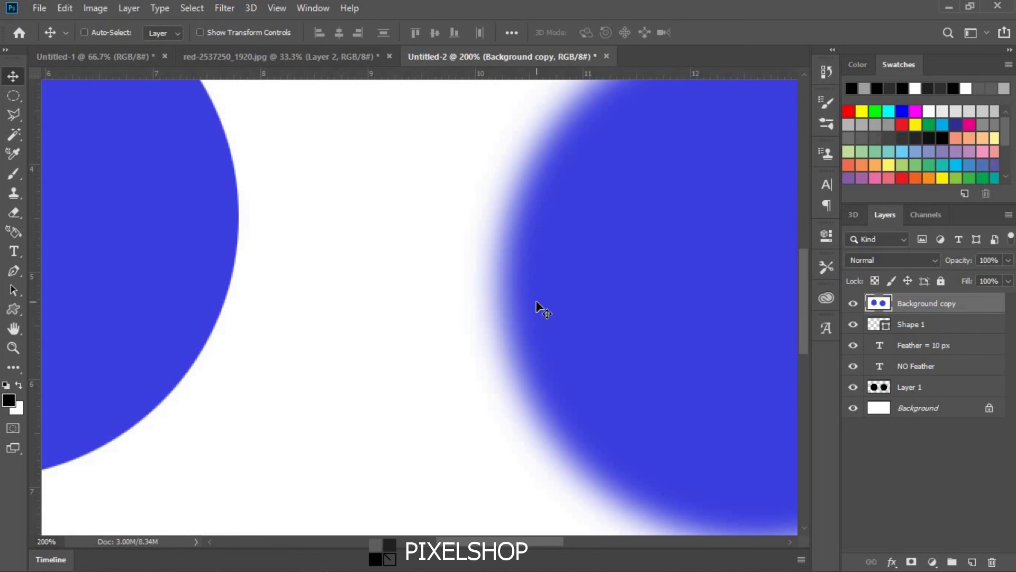
key("ctrl+minus")
key("ctrl+minus")
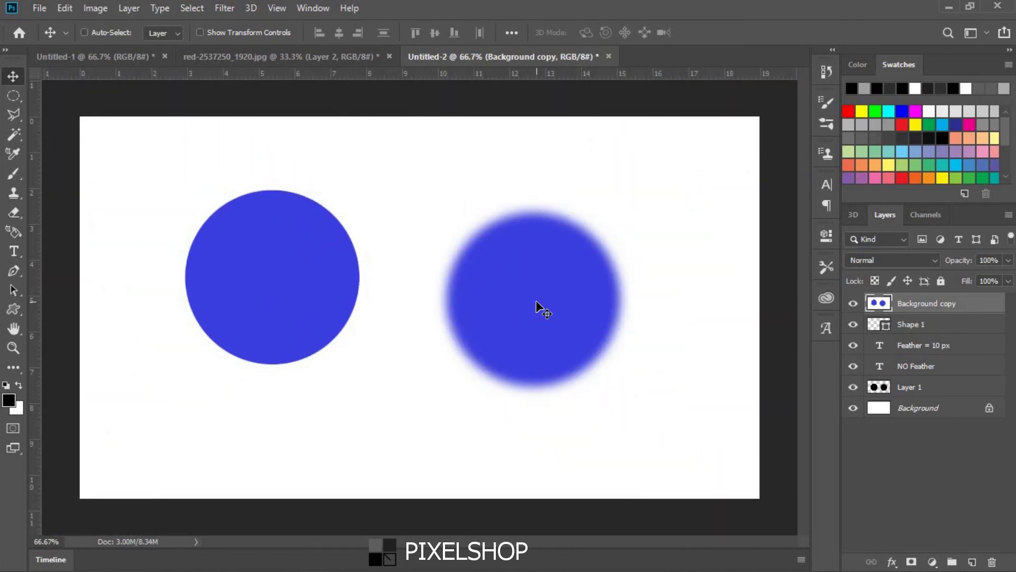